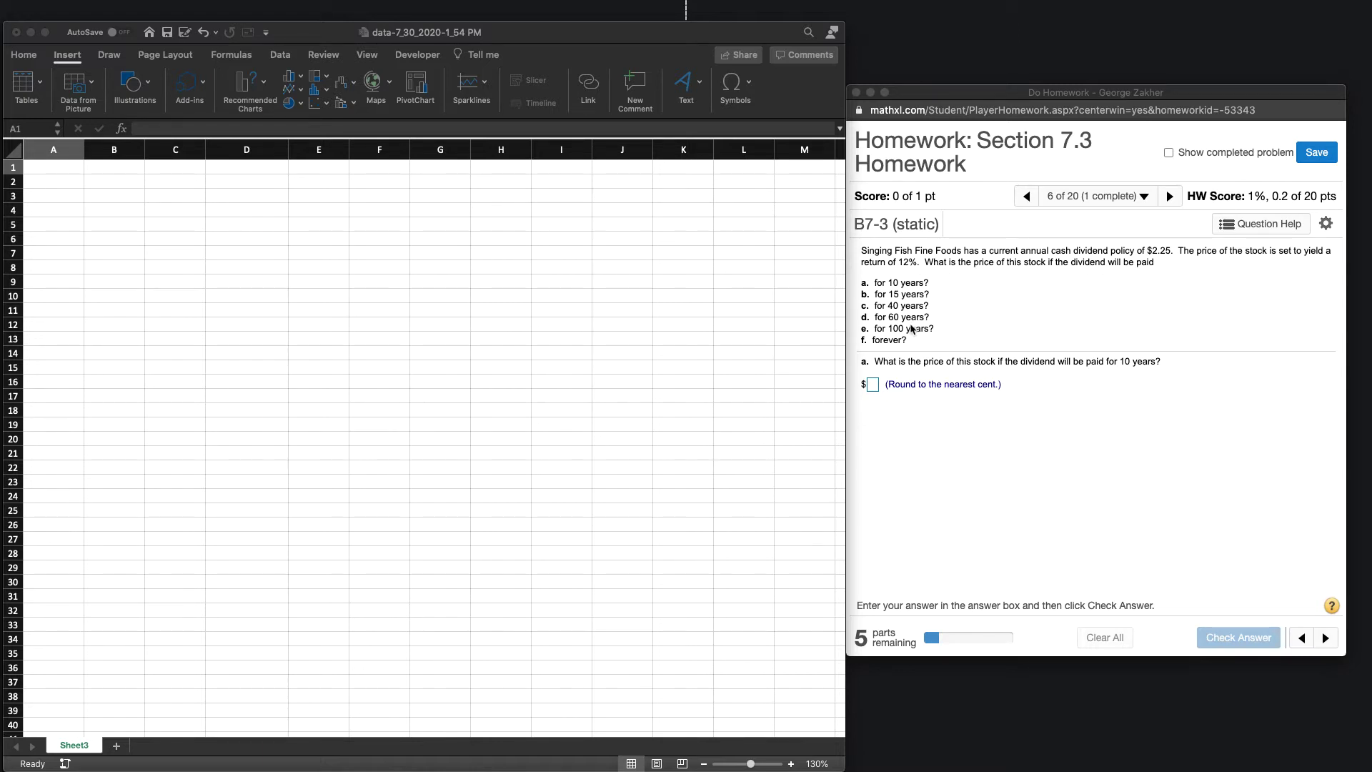
# Paste the finite-horizon dividend model heading picture near cell H2.
pyautogui.click(930, 322)
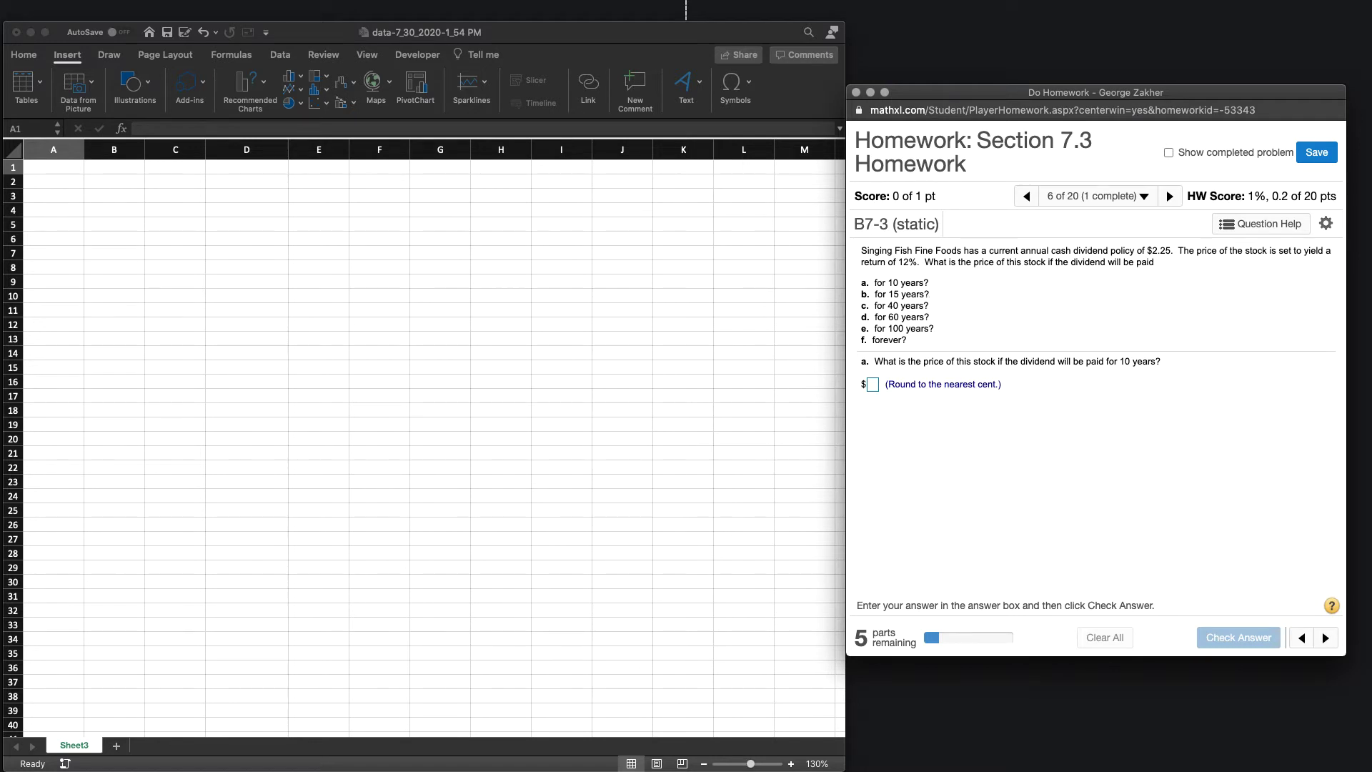
pyautogui.press('super+Tab')
pyautogui.press('super+v')
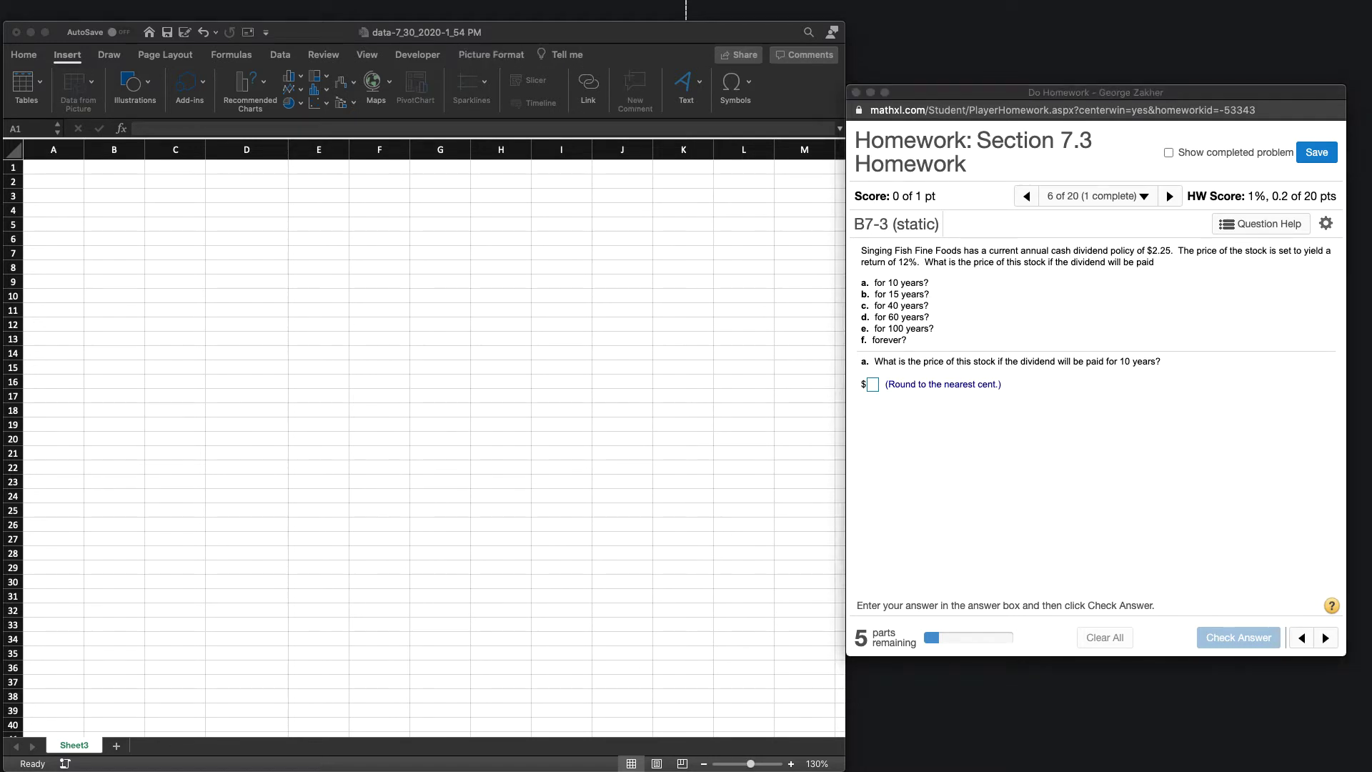
pyautogui.click(518, 186)
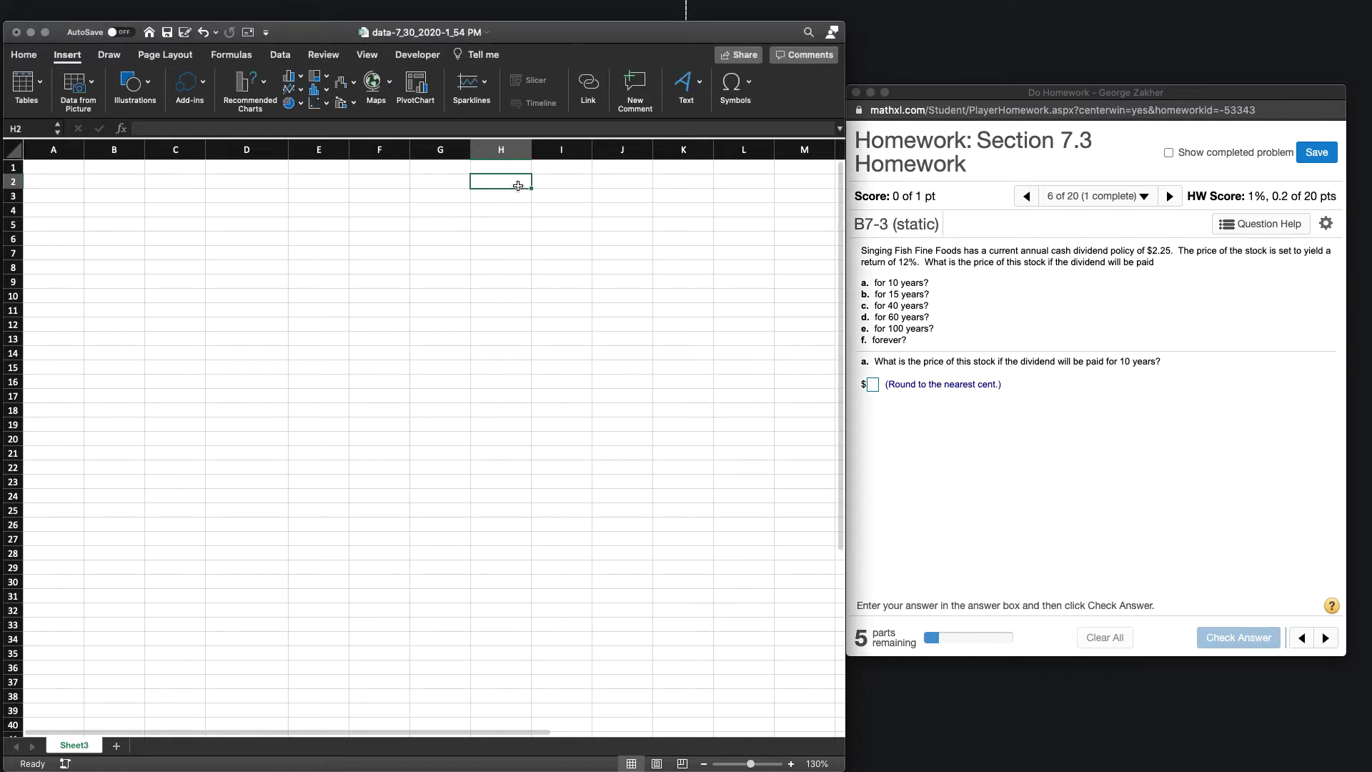
pyautogui.press('super+v')
pyautogui.click(533, 360)
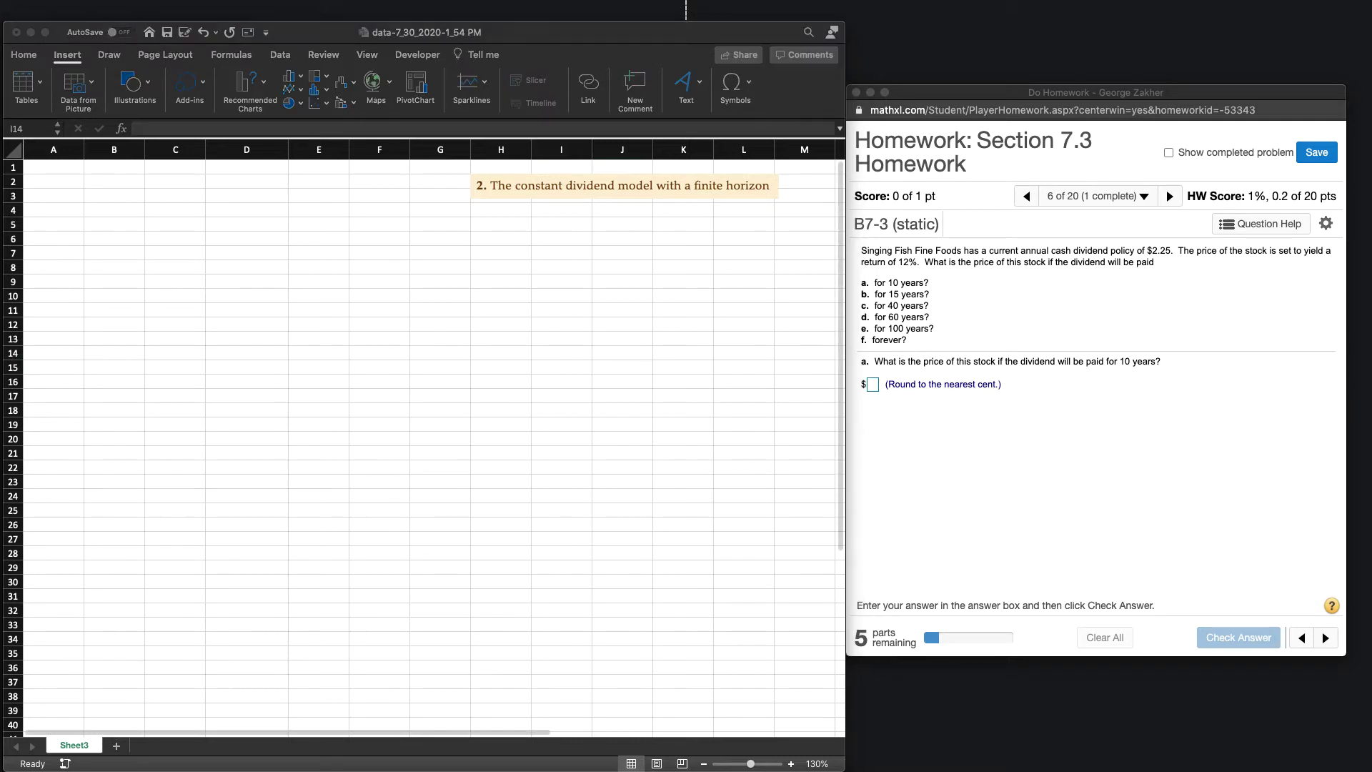
pyautogui.click(622, 186)
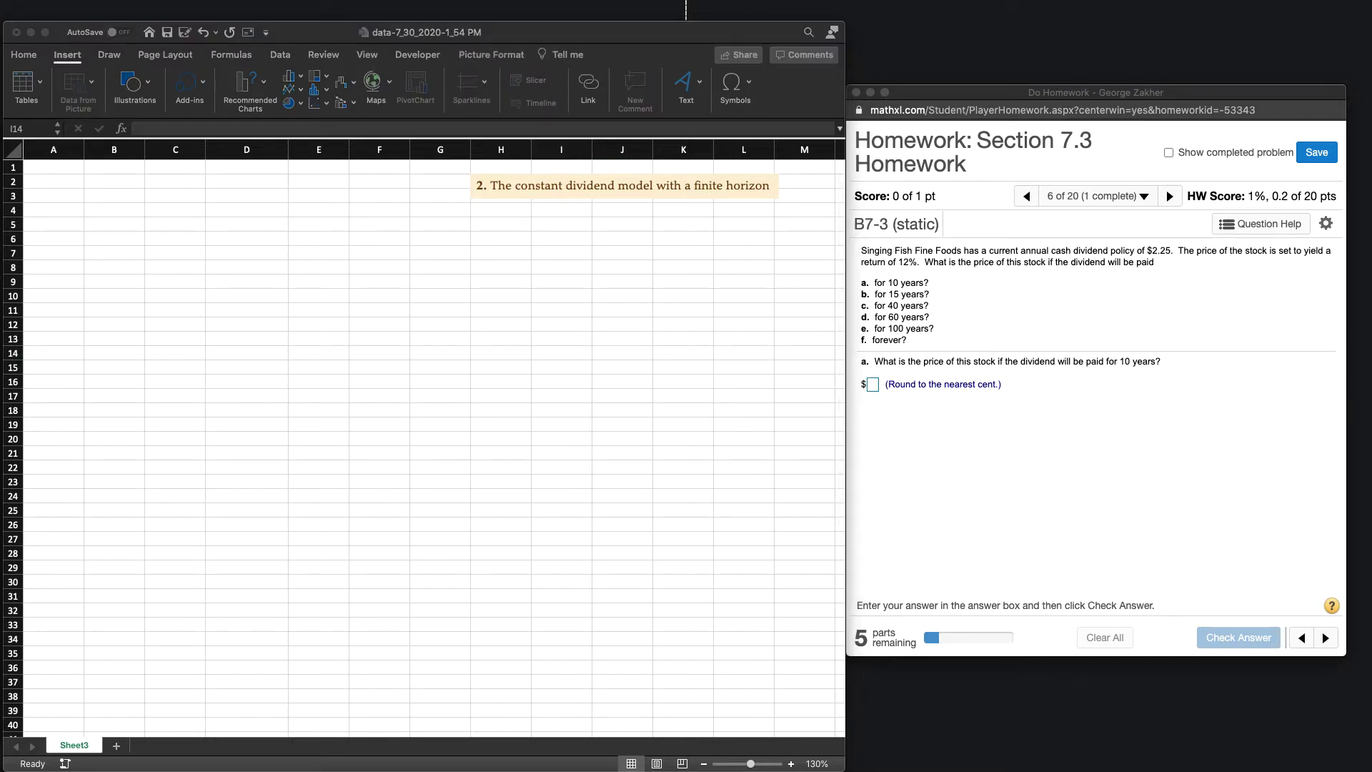
pyautogui.click(250, 593)
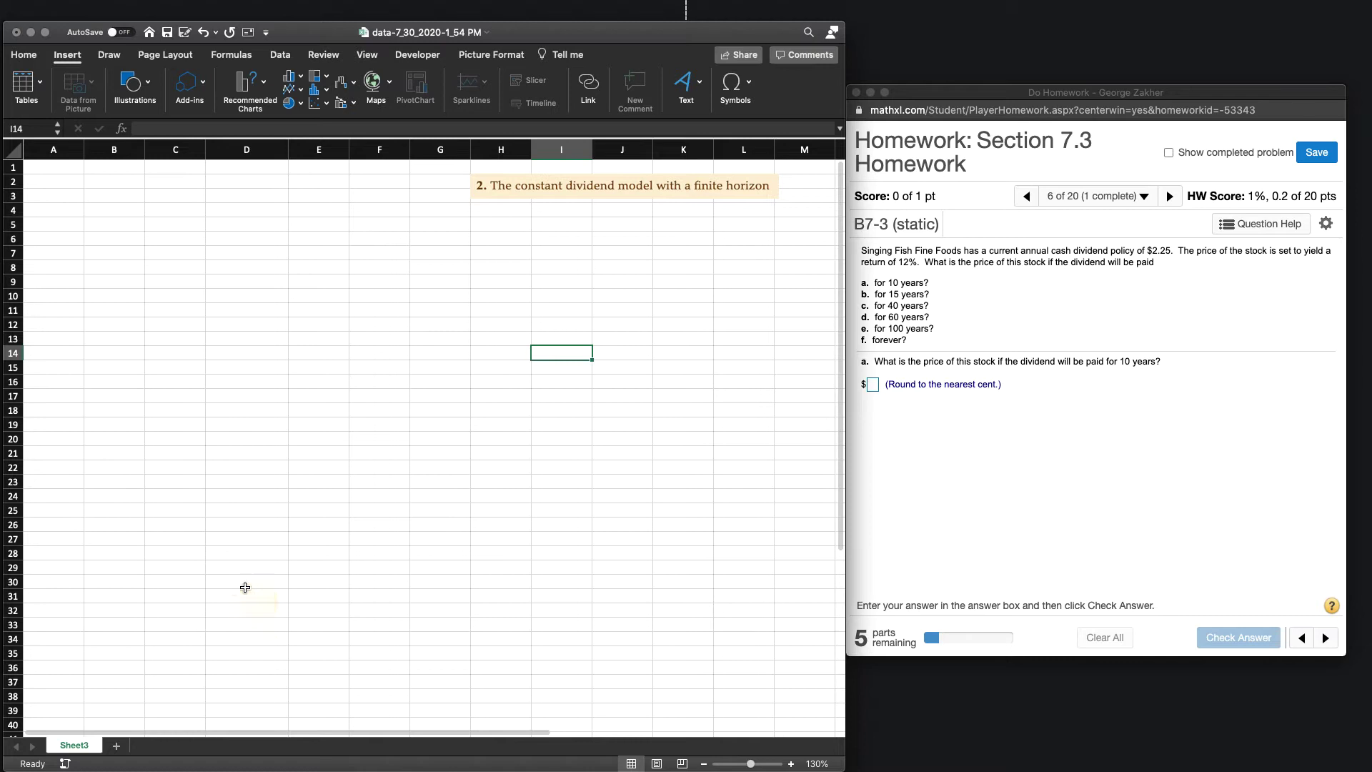
# Paste the 10-year 2.25 dividend timeline image at D30 and move it up to about row 23.
pyautogui.click(228, 585)
pyautogui.press('super+v')
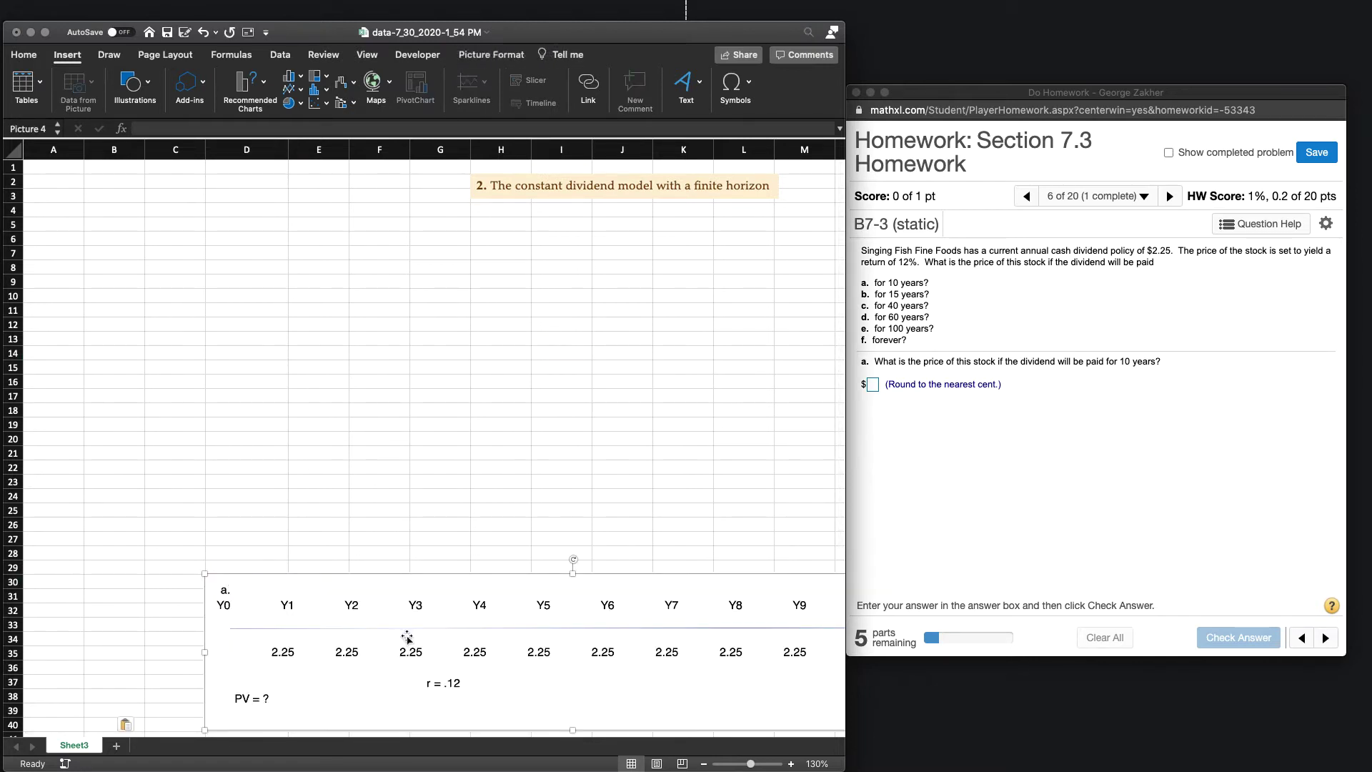
pyautogui.moveTo(595, 627); pyautogui.dragTo(440, 532)
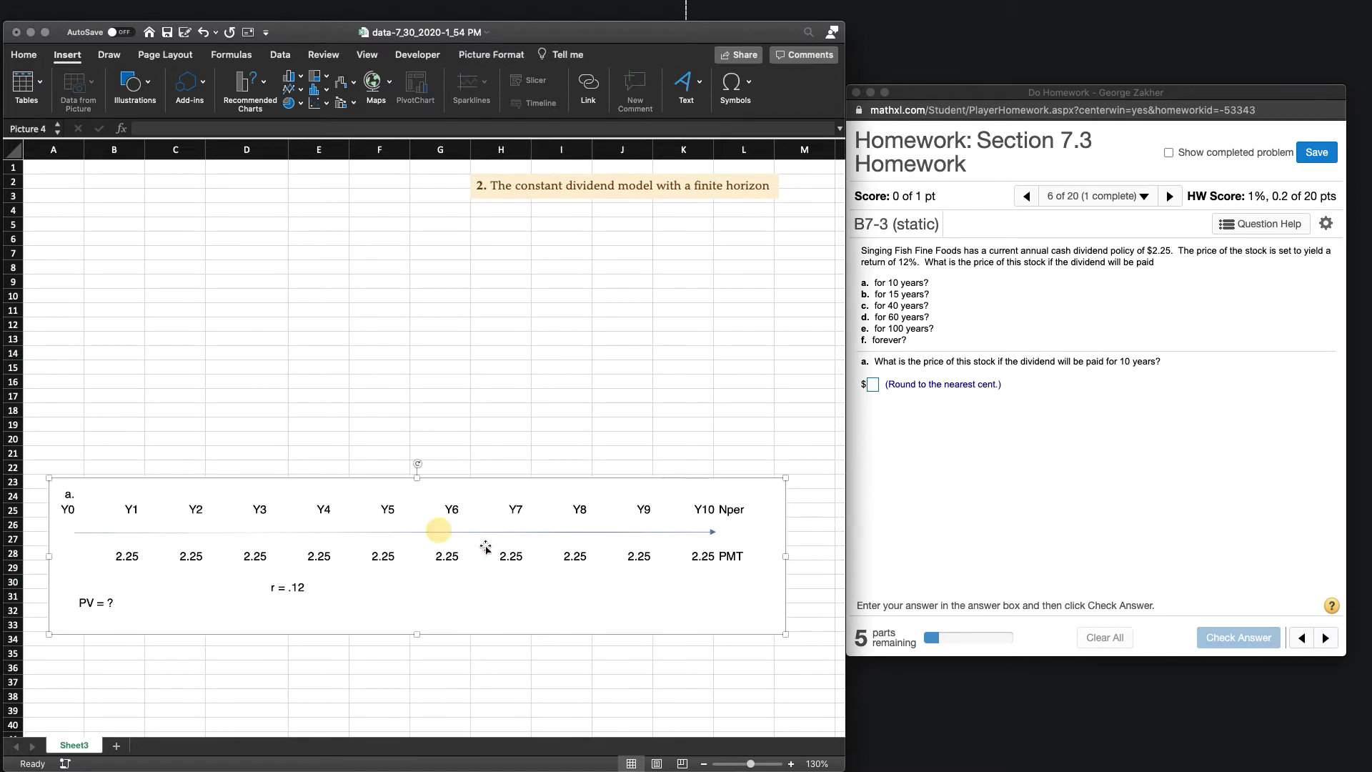
pyautogui.click(813, 453)
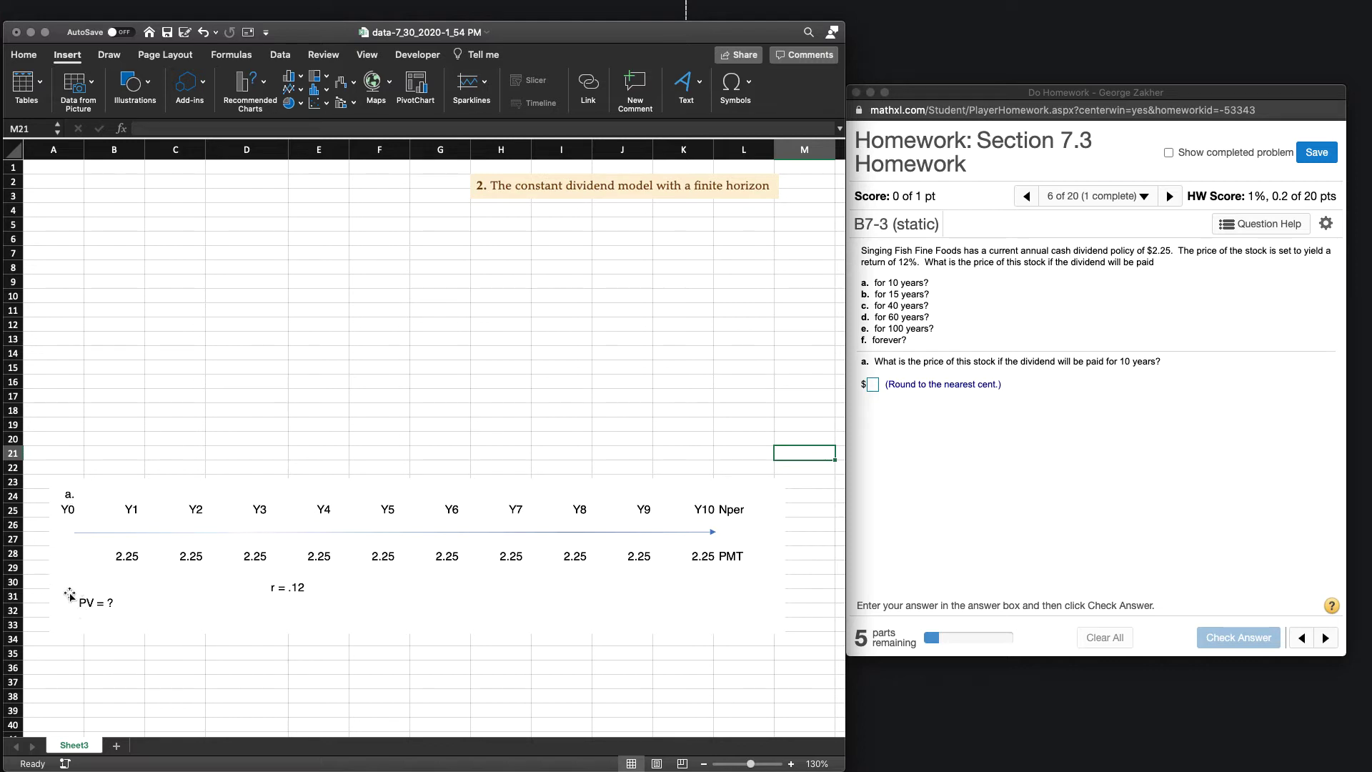
pyautogui.moveTo(255, 538); pyautogui.dragTo(241, 538)
# Type the part labels a., b., c., d., e. and f. down cells A3 through A8.
pyautogui.click(107, 246)
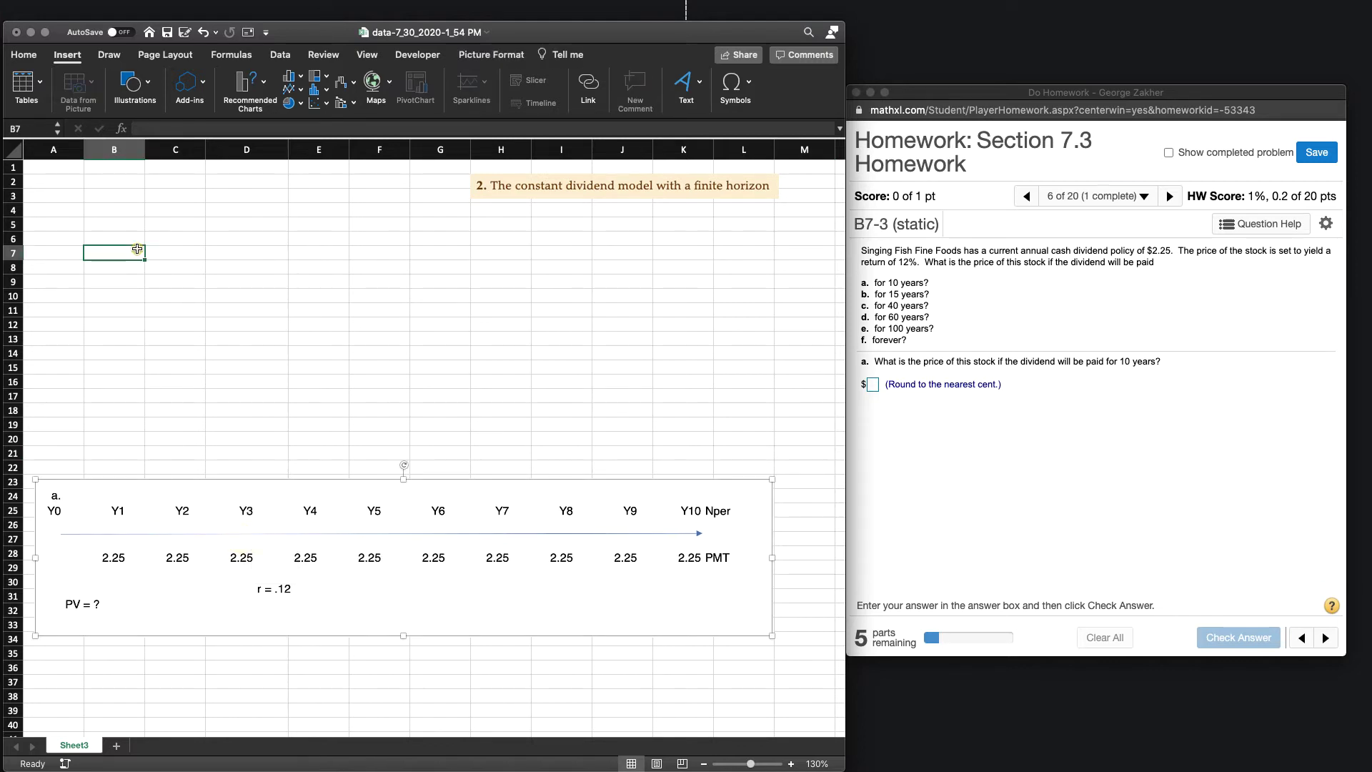
pyautogui.click(68, 200)
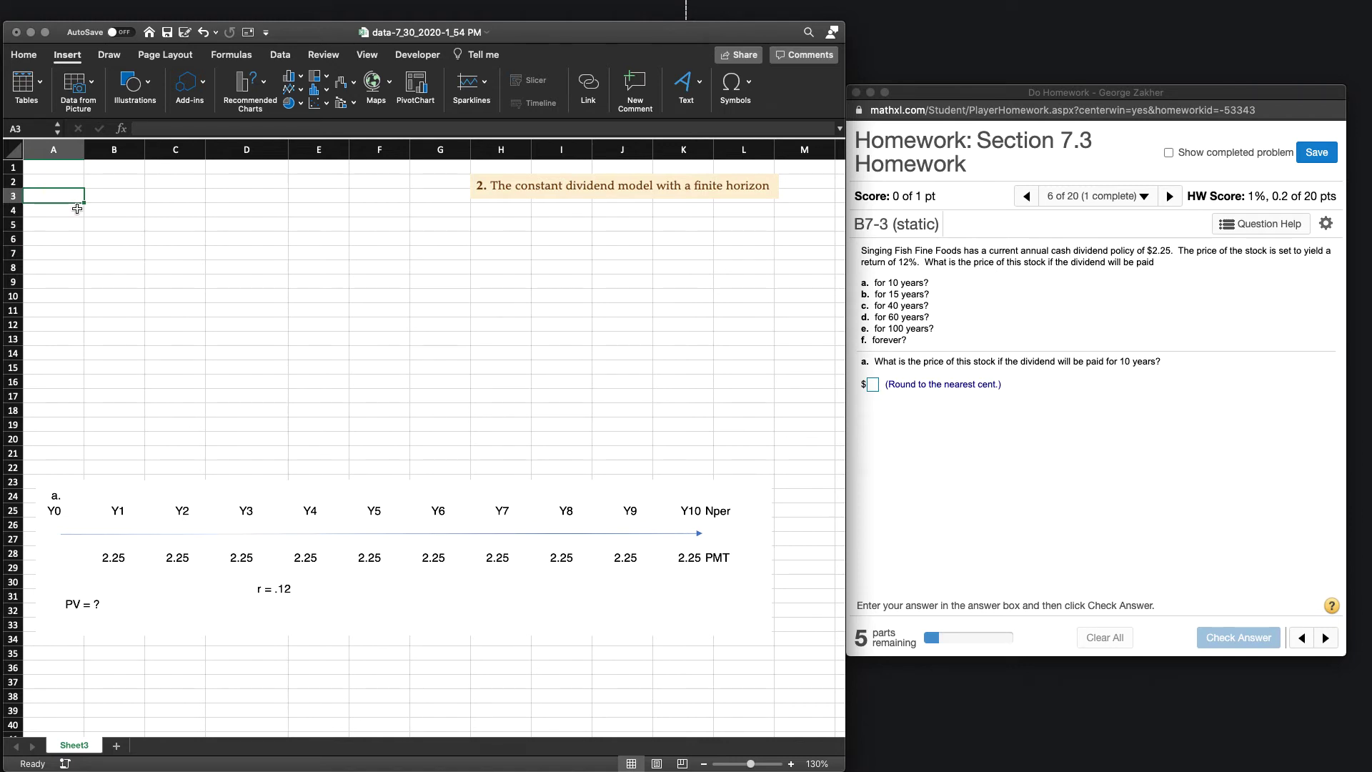
pyautogui.write('a.')
pyautogui.press('Return')
pyautogui.write('b.')
pyautogui.press('Return')
pyautogui.write('c.')
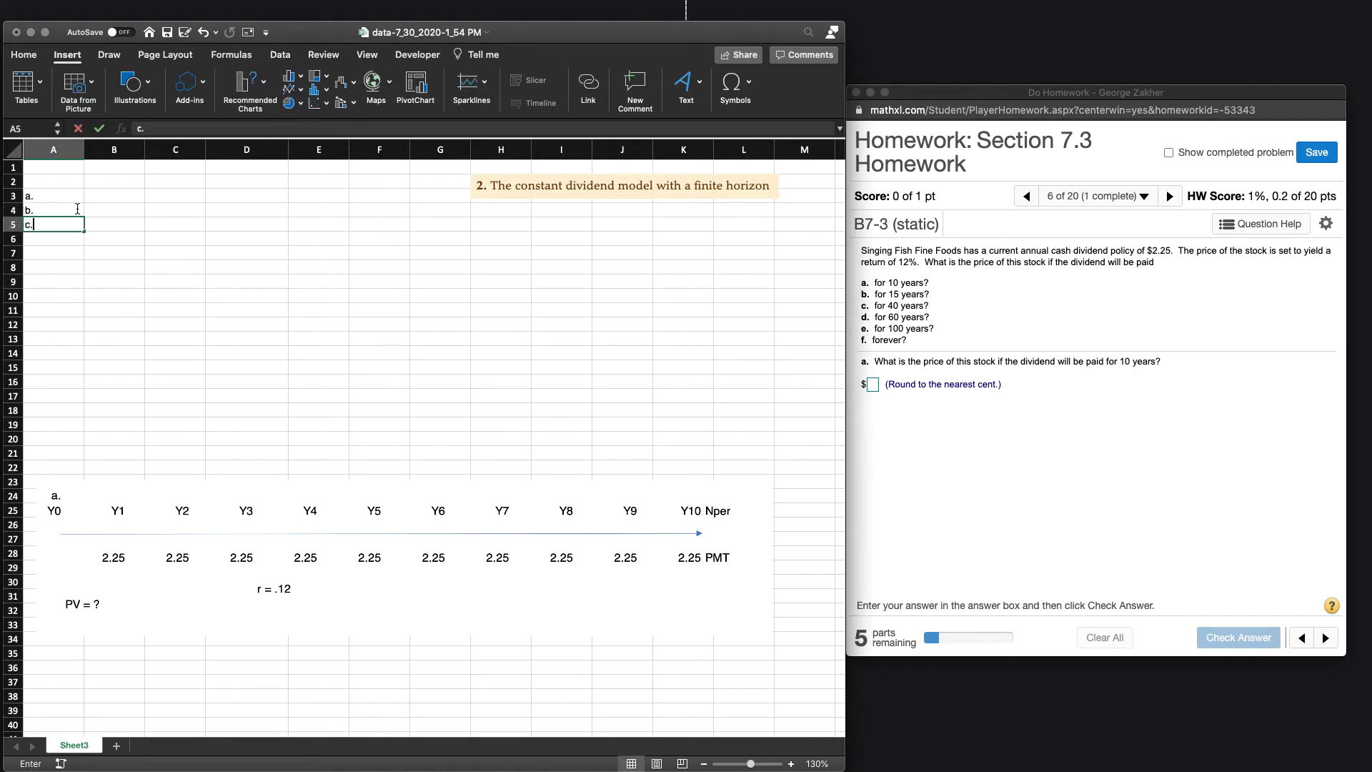
pyautogui.press('Return')
pyautogui.write('d.')
pyautogui.press('Return')
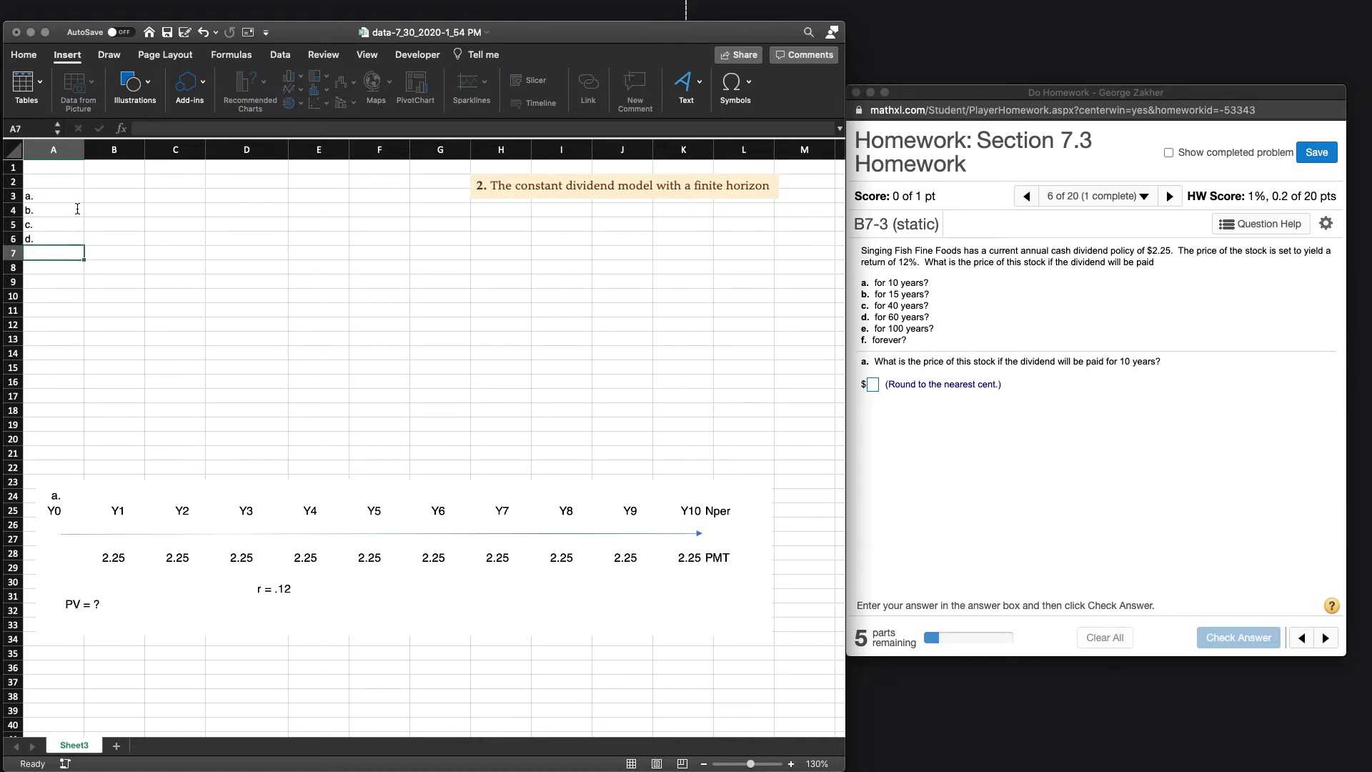
pyautogui.write('e.')
pyautogui.press('Return')
pyautogui.write('f.')
pyautogui.press('Return')
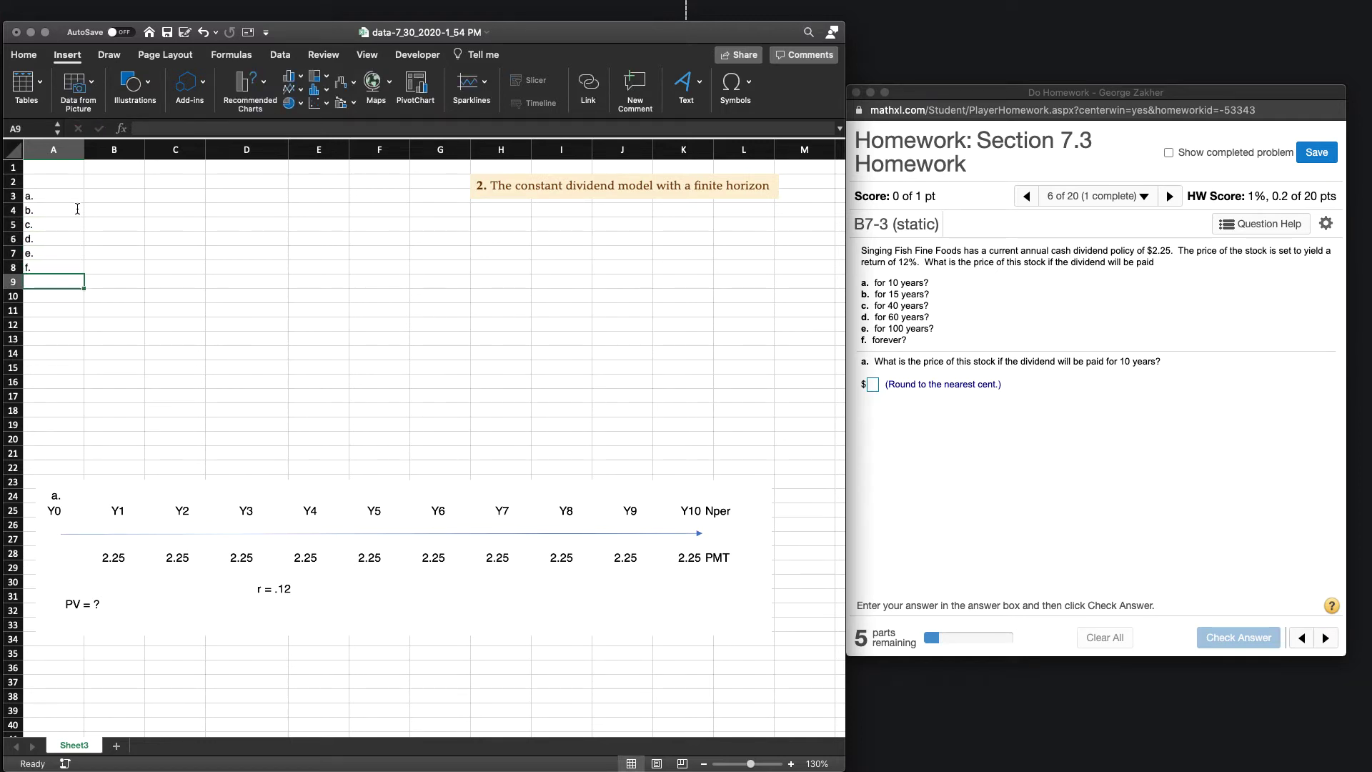
pyautogui.click(114, 169)
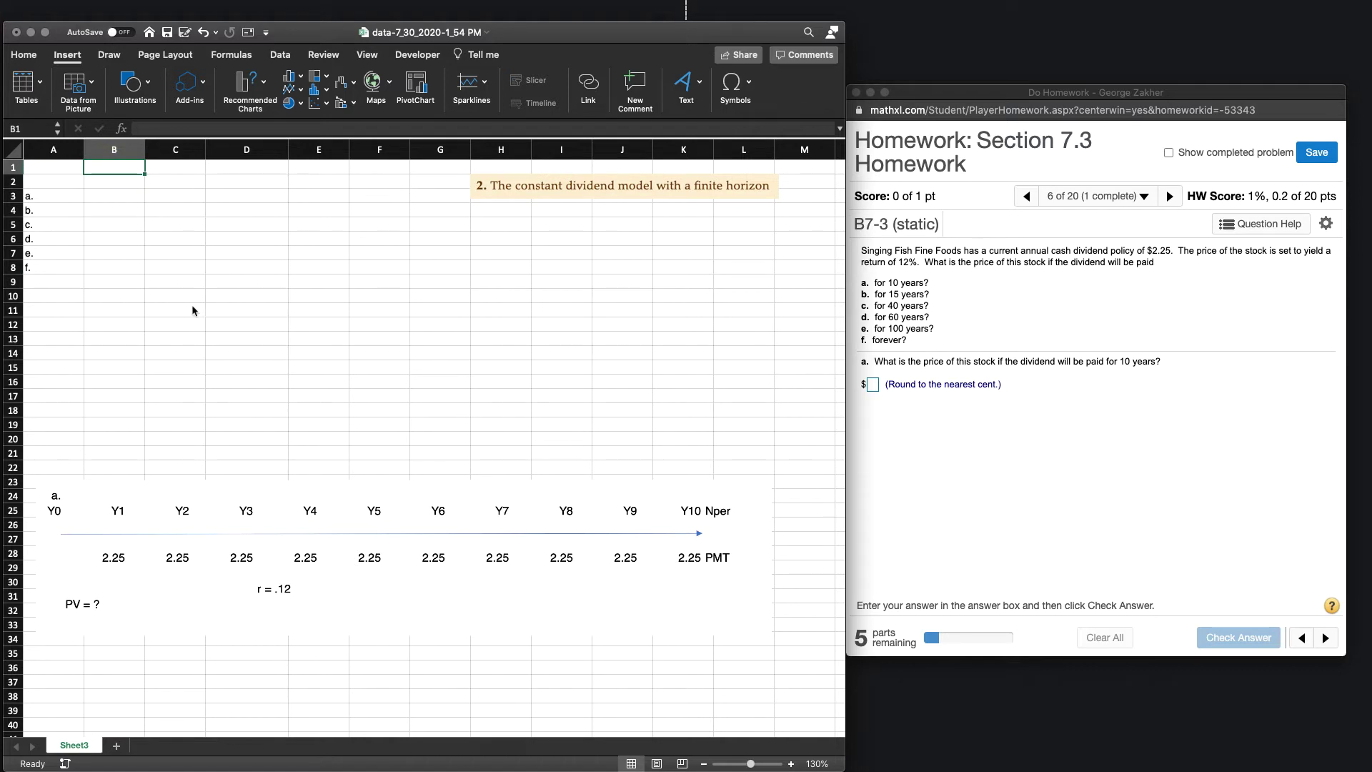
# Enter the headings rate in B1 and nper in C1.
pyautogui.write('rate')
pyautogui.press('Return')
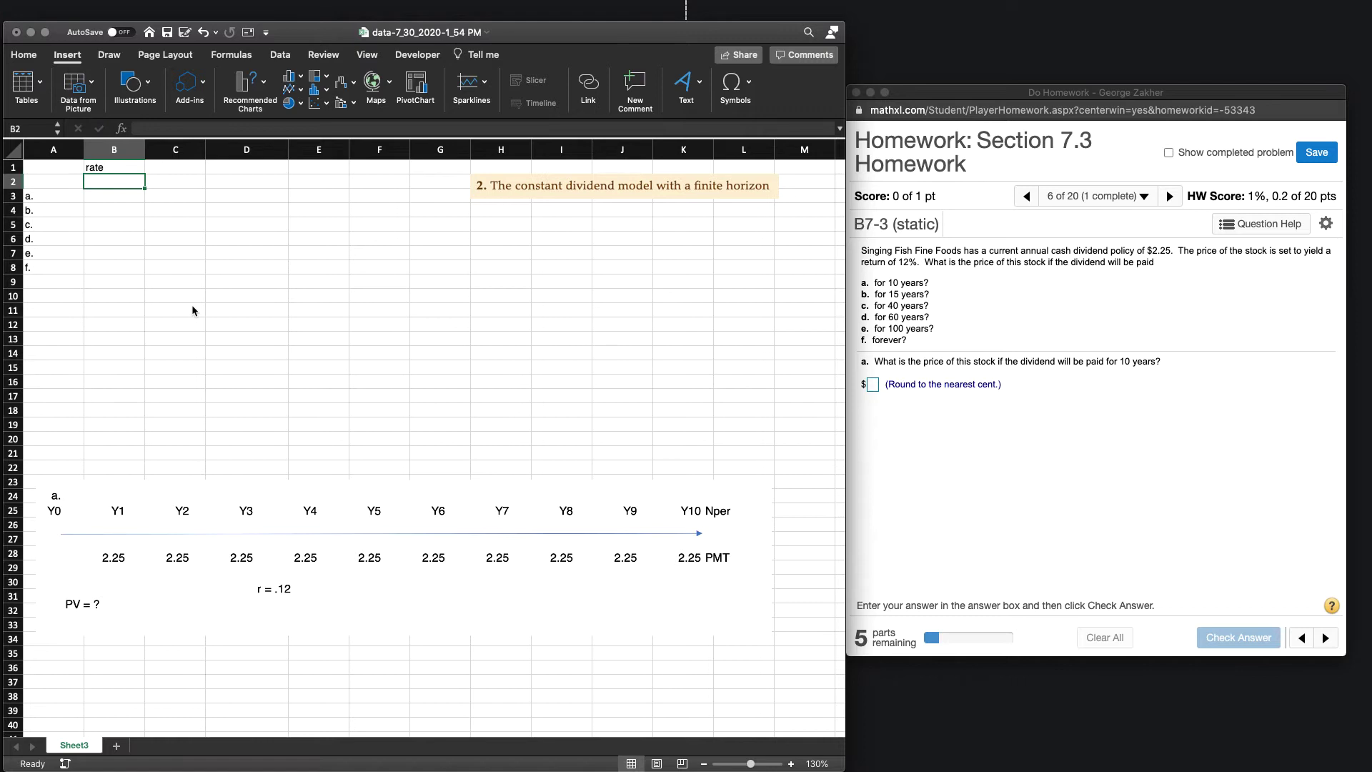
pyautogui.click(172, 169)
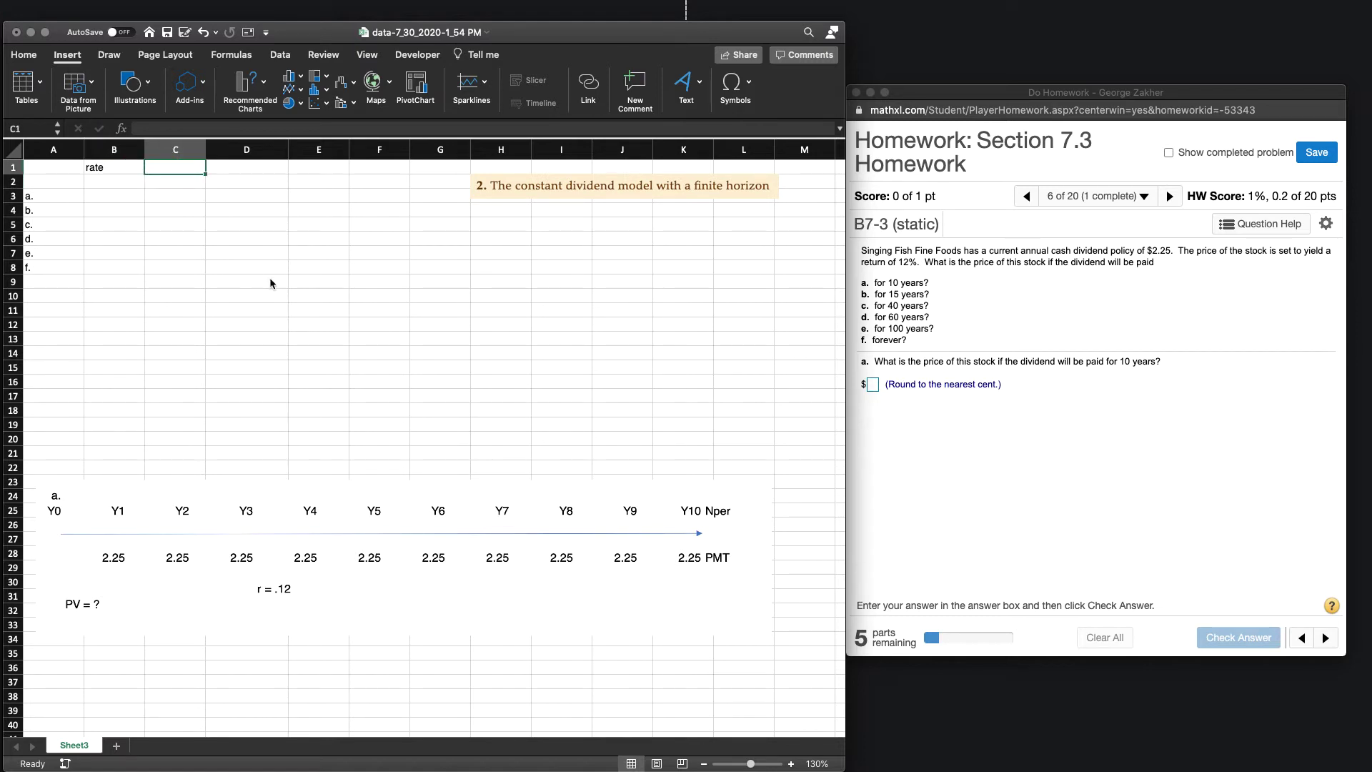
pyautogui.write('nper')
pyautogui.press('Return')
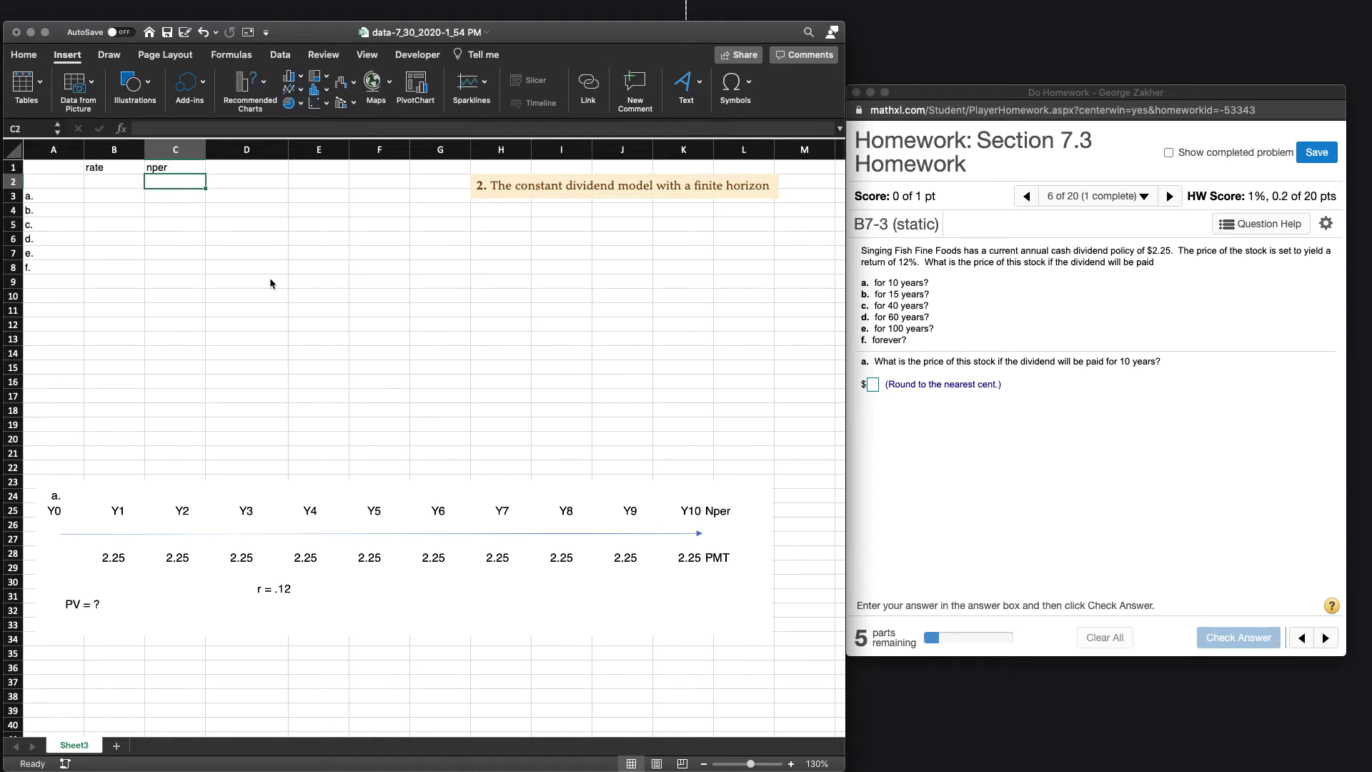
# Add the heading dividend with PMT beneath it in column D, and price with PV beneath it in column E.
pyautogui.press('Up')
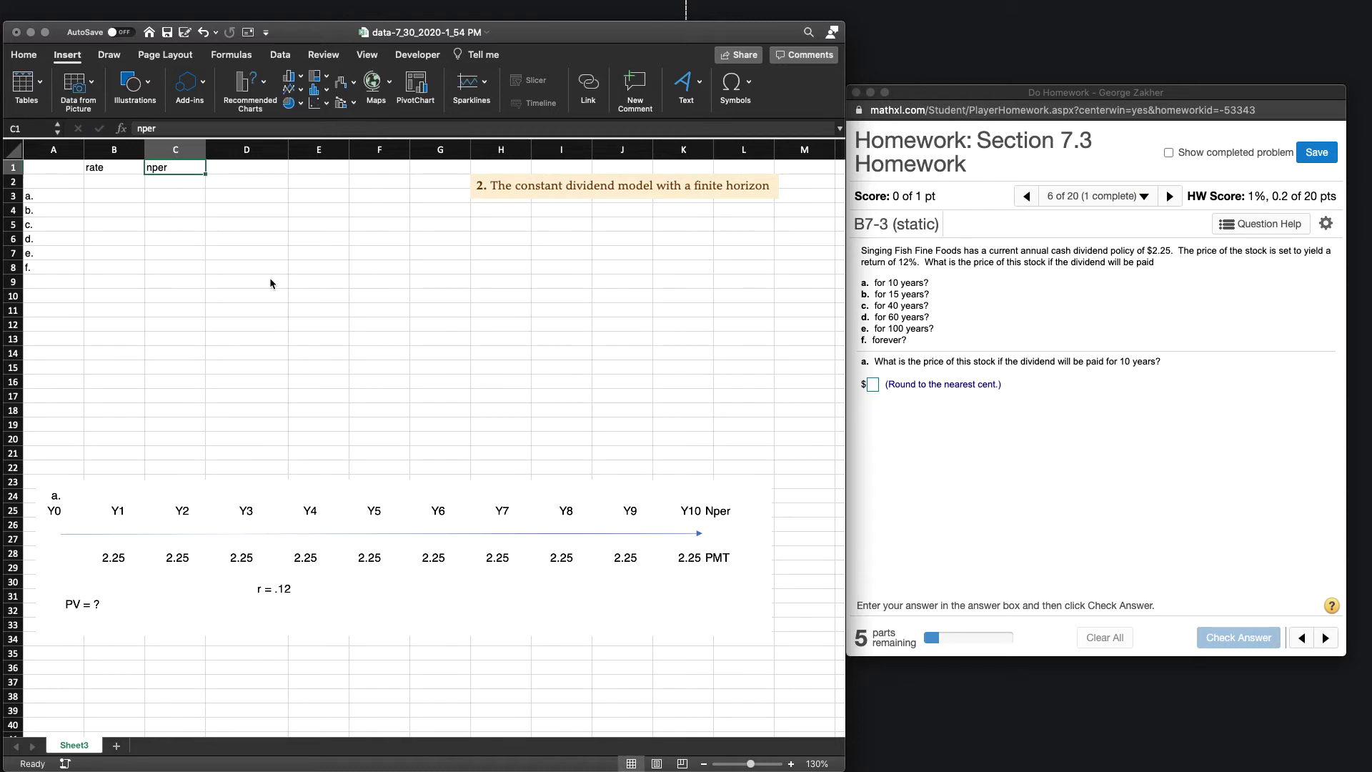
pyautogui.press('Right')
pyautogui.write('di')
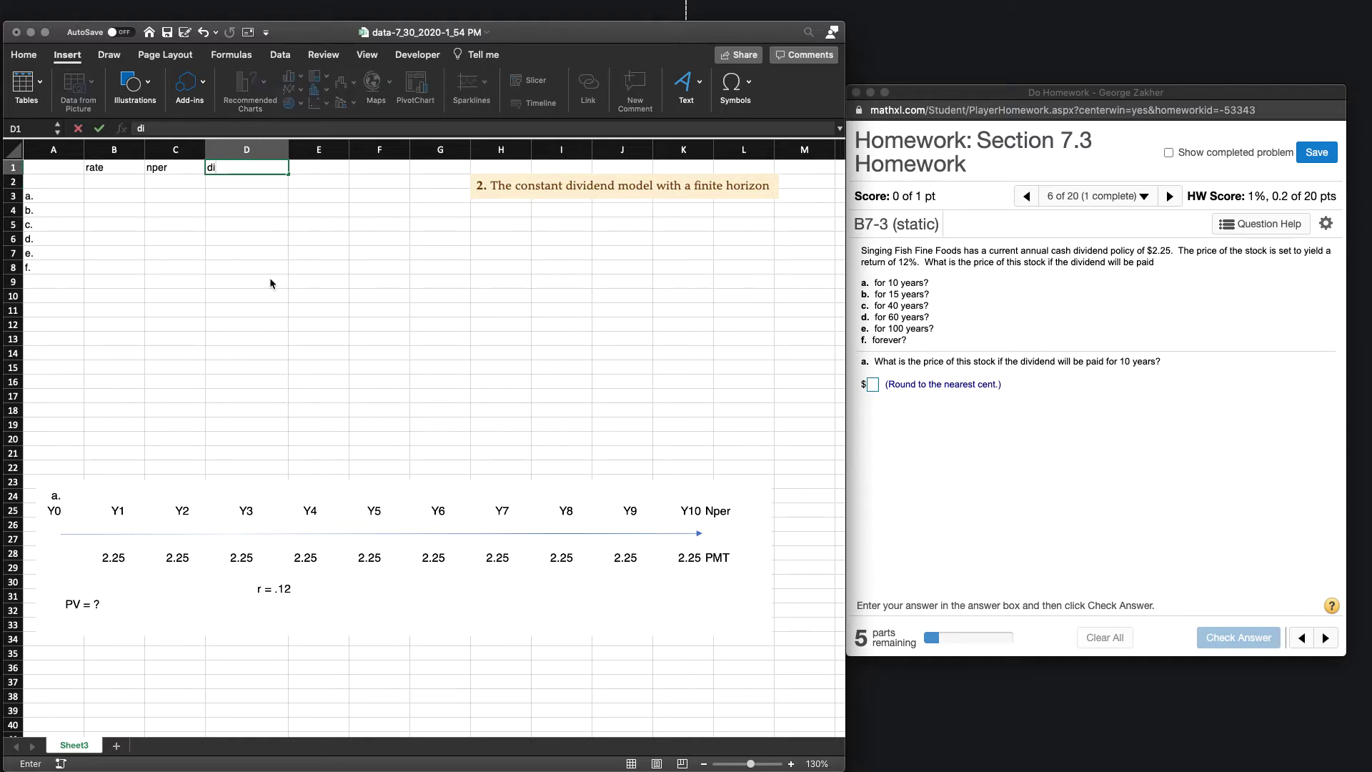
pyautogui.write('vidend')
pyautogui.press('Return')
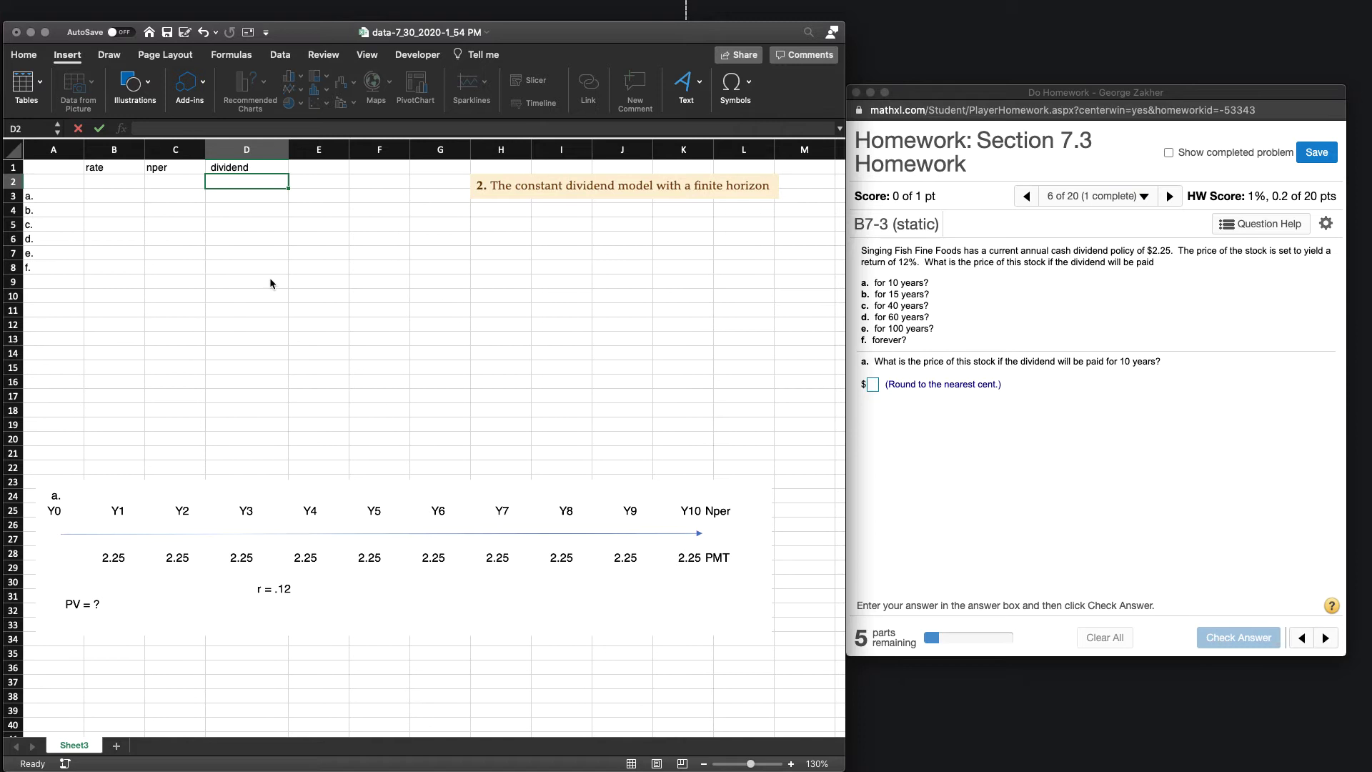
pyautogui.write('PMT')
pyautogui.press('Return')
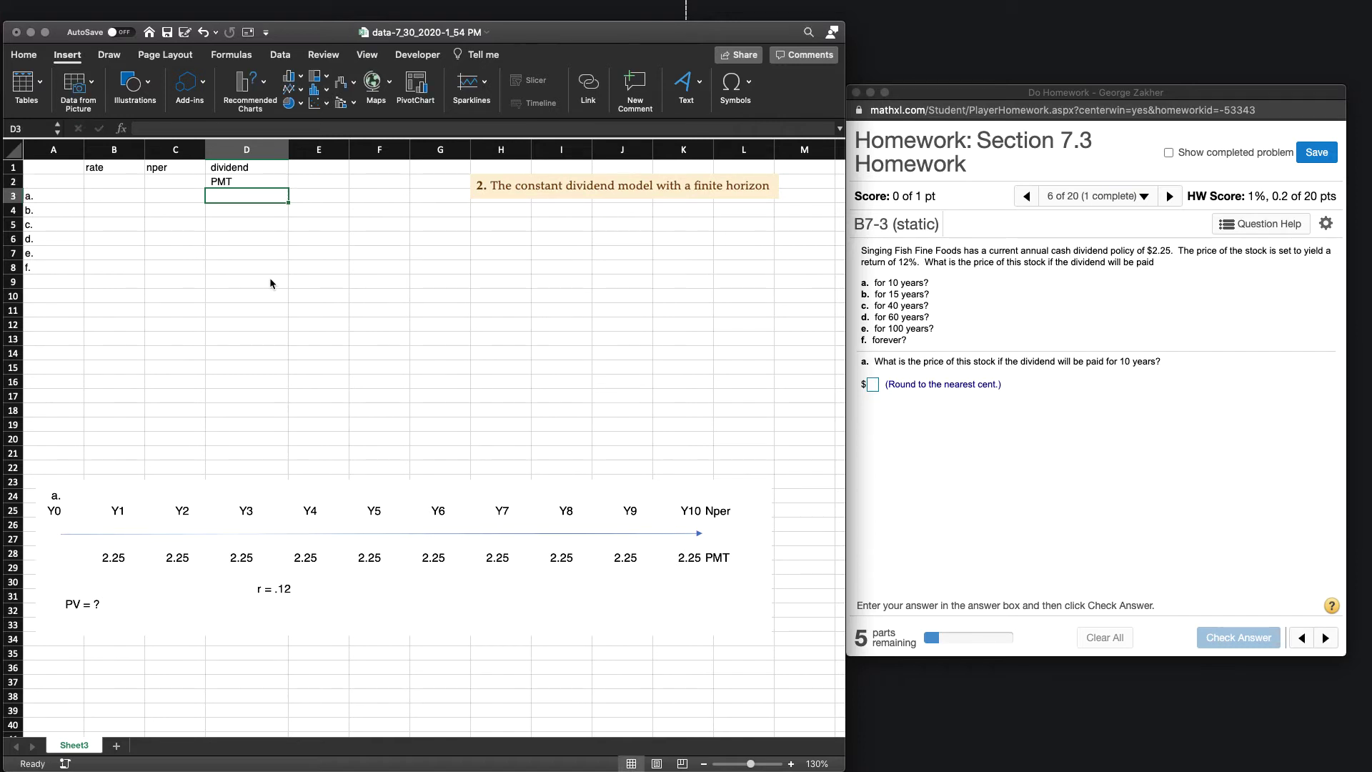
pyautogui.press('Up')
pyautogui.press('Up')
pyautogui.press('Right')
pyautogui.write('pri')
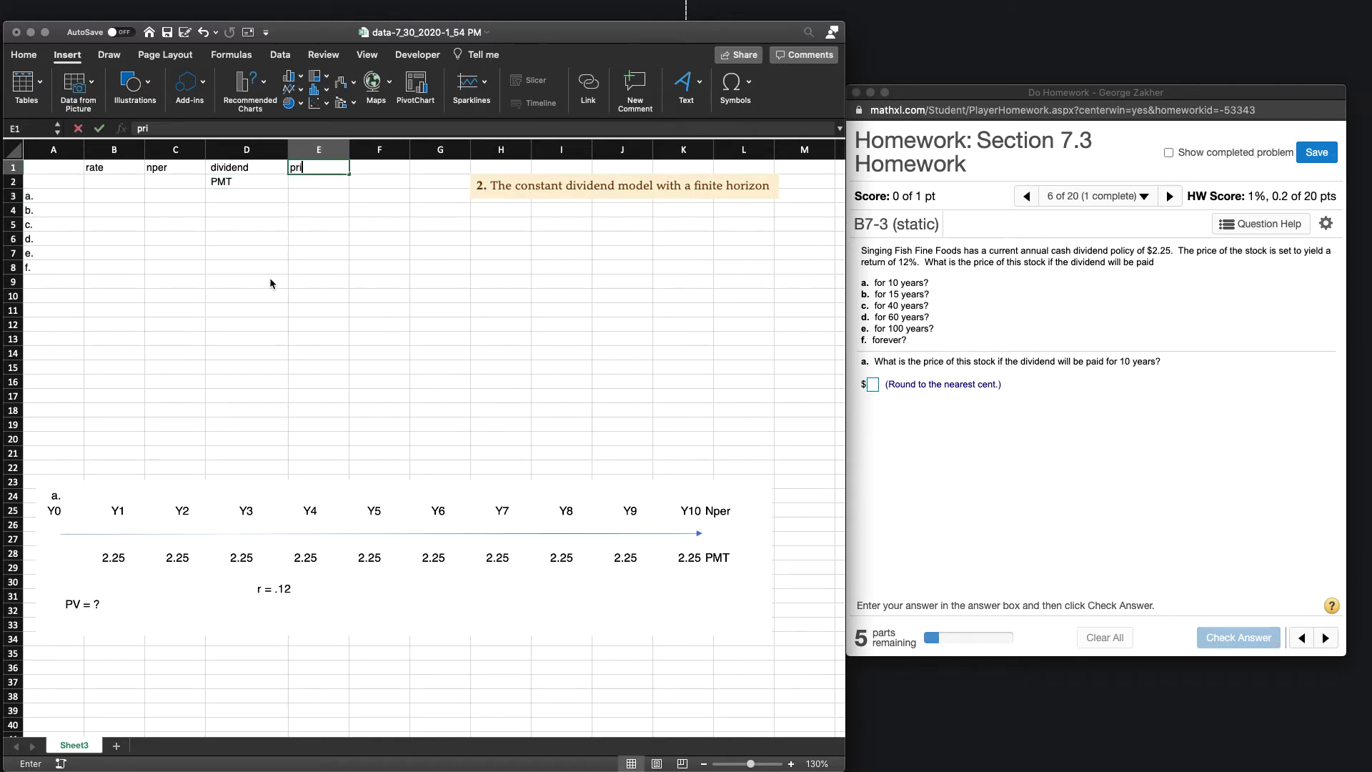
pyautogui.write('ce')
pyautogui.press('Return')
pyautogui.write('P')
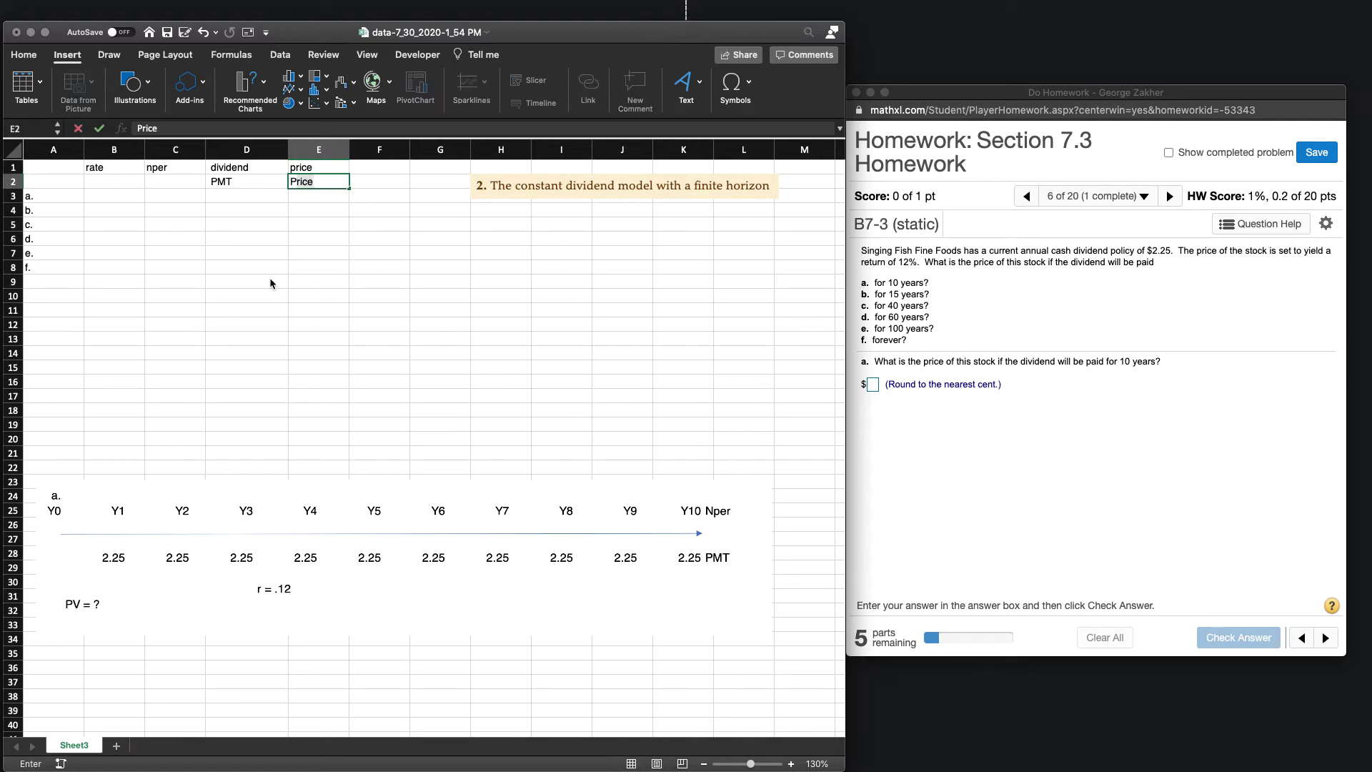
pyautogui.write('V')
pyautogui.press('Return')
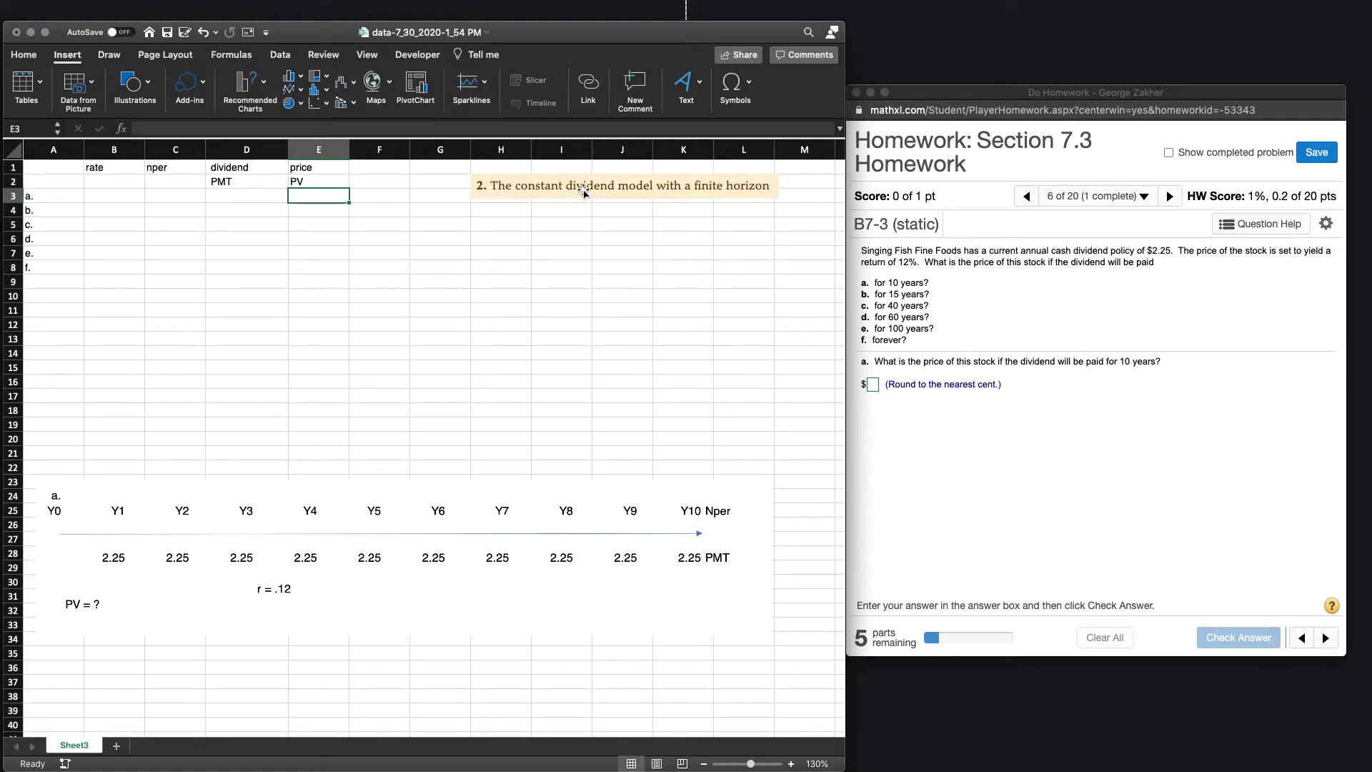
# Move the finite-horizon model heading picture down a few rows.
pyautogui.moveTo(582, 192); pyautogui.dragTo(561, 219)
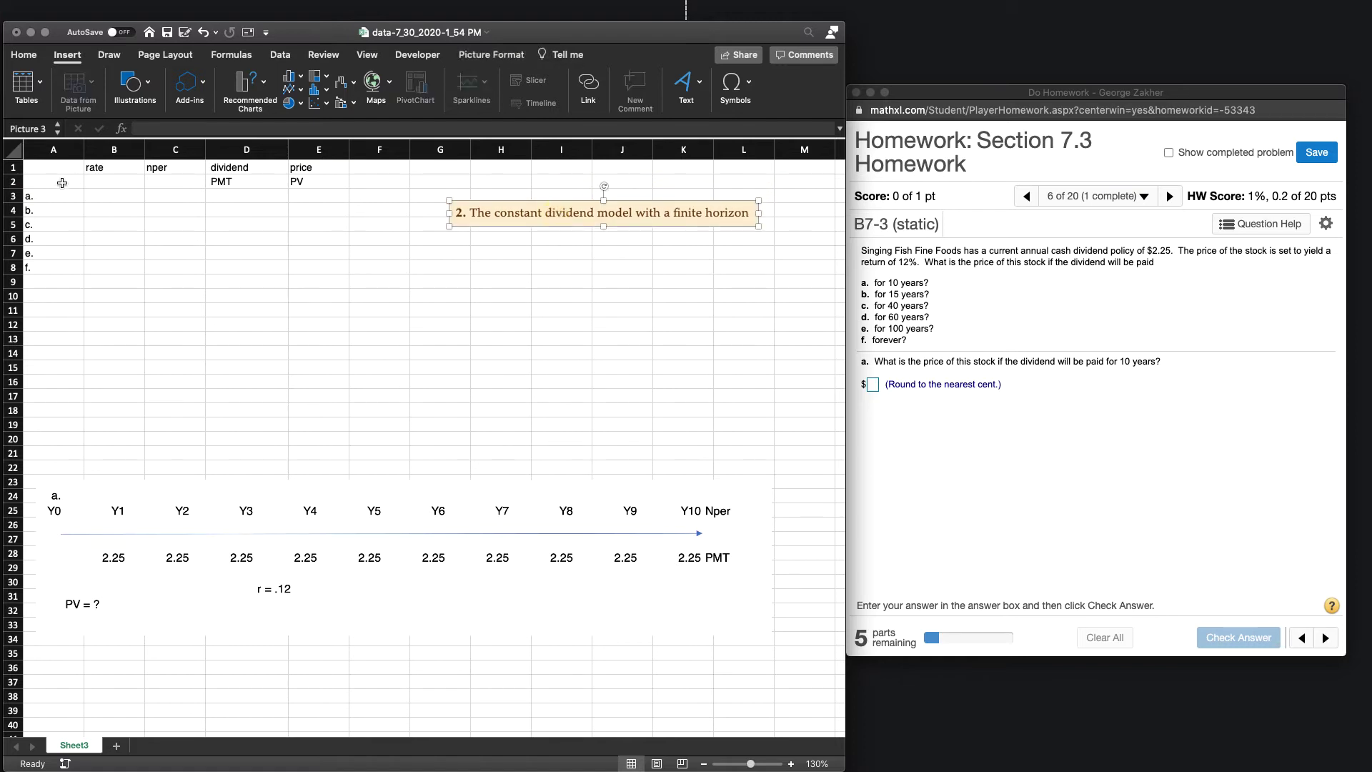
pyautogui.click(398, 221)
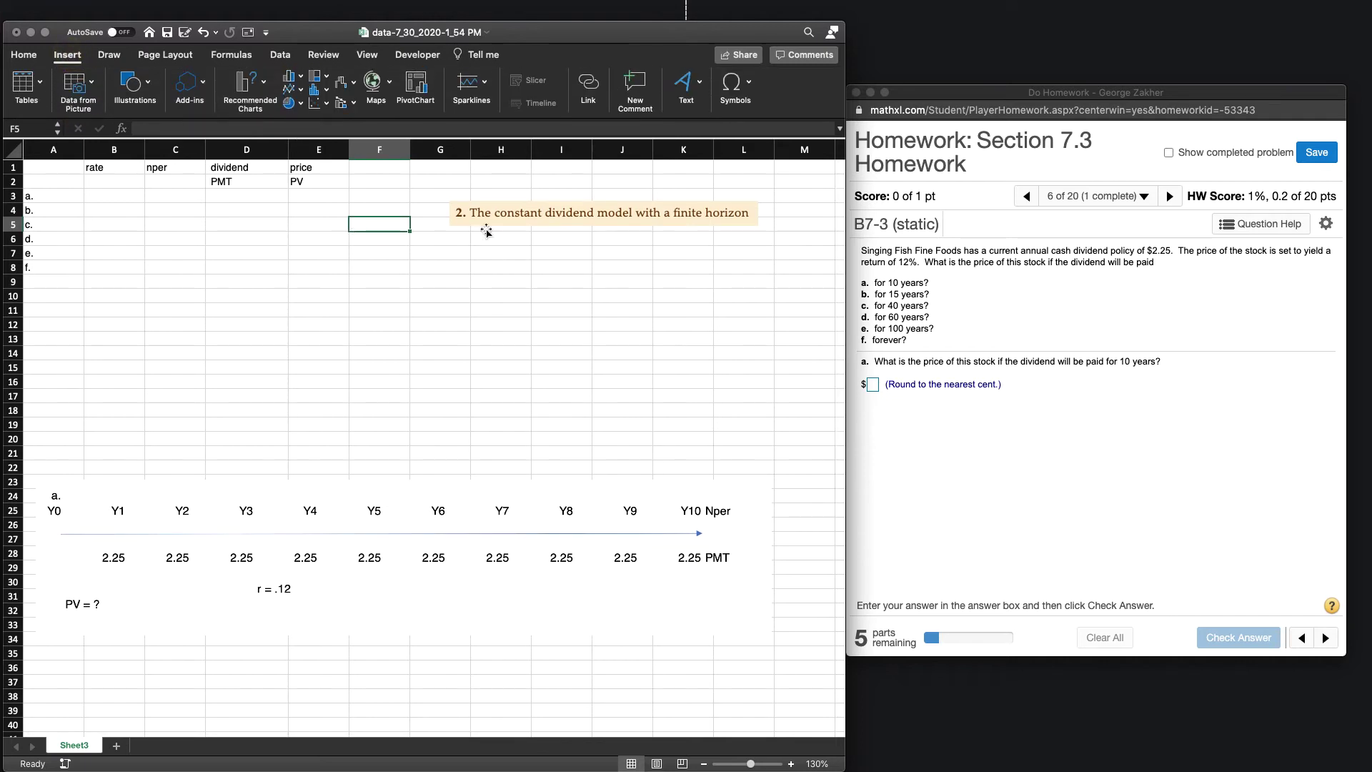
pyautogui.click(102, 195)
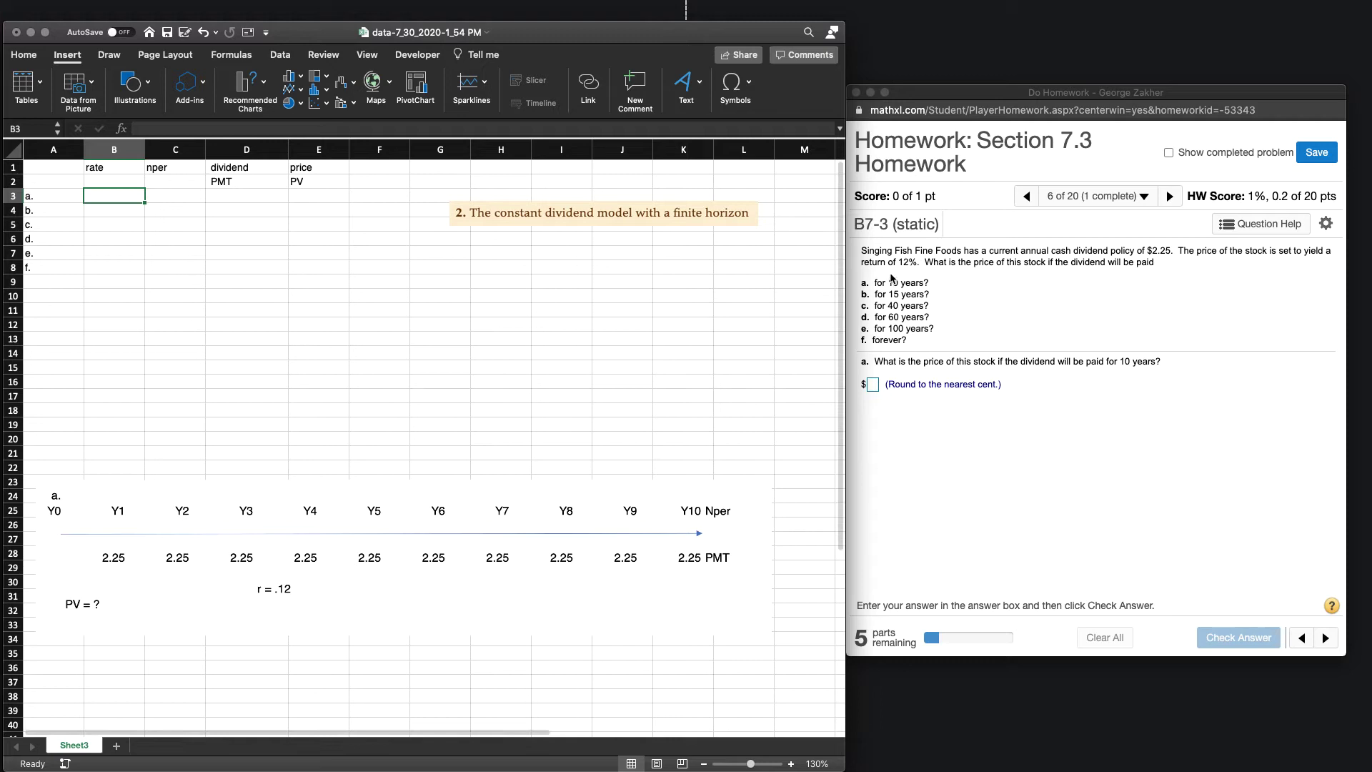
# Enter a 0.12 rate in B3 and fill it down through B8.
pyautogui.write('.23')
pyautogui.press('Return')
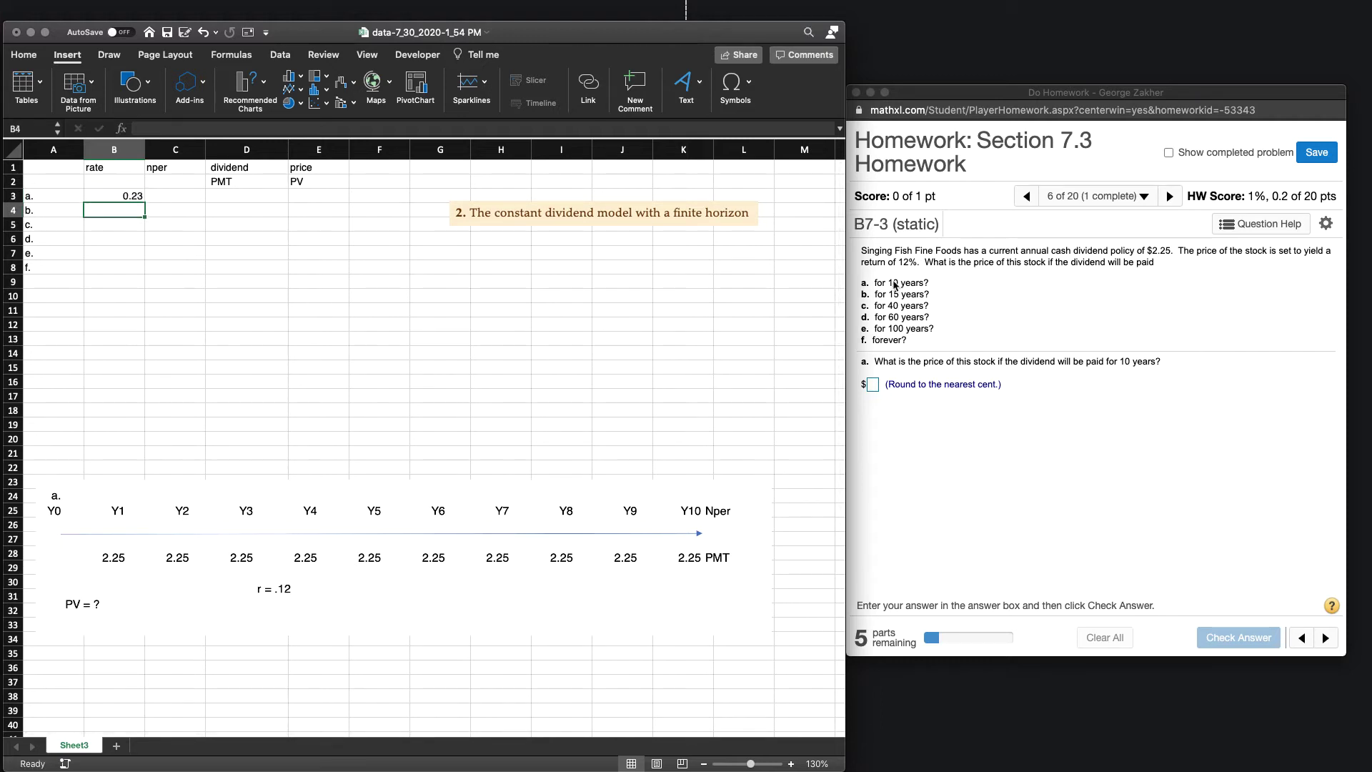
pyautogui.press('Up')
pyautogui.write('.12')
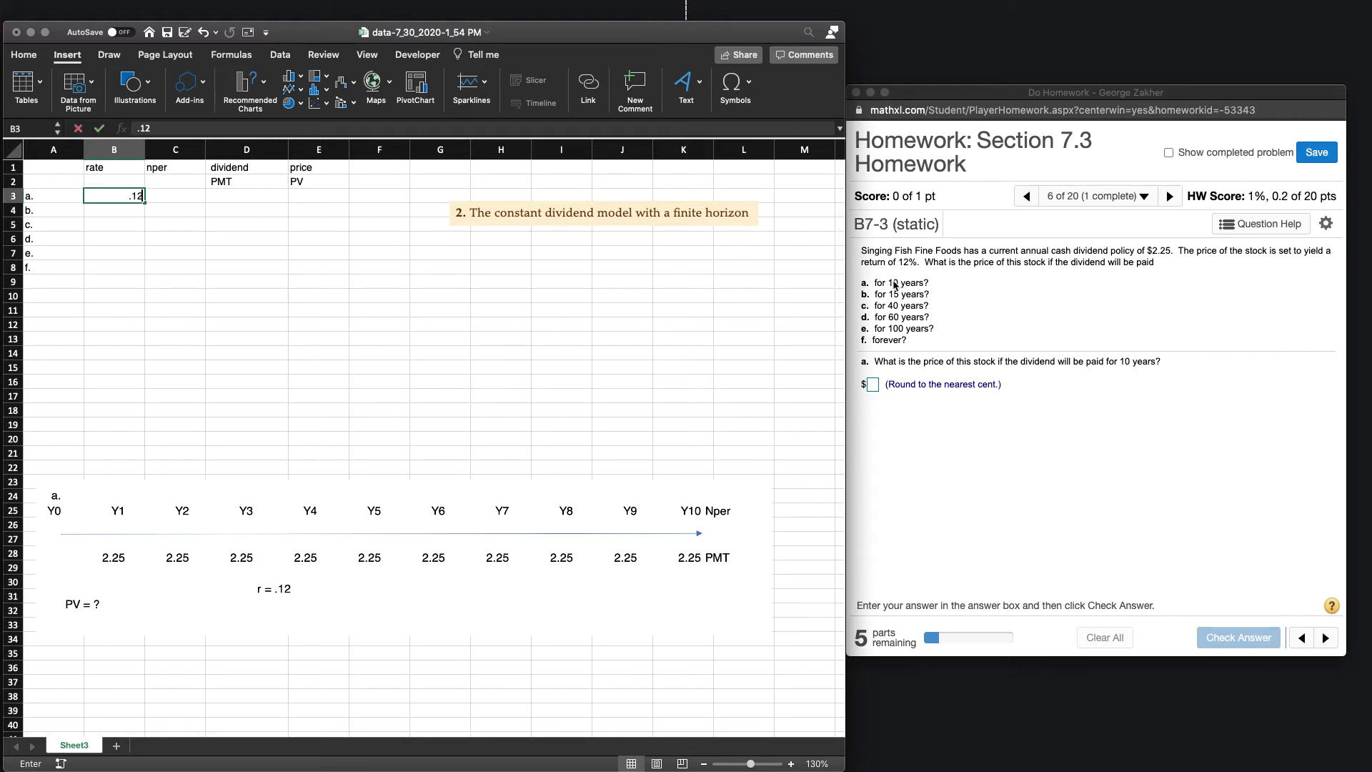
pyautogui.press('Return')
pyautogui.click(125, 197)
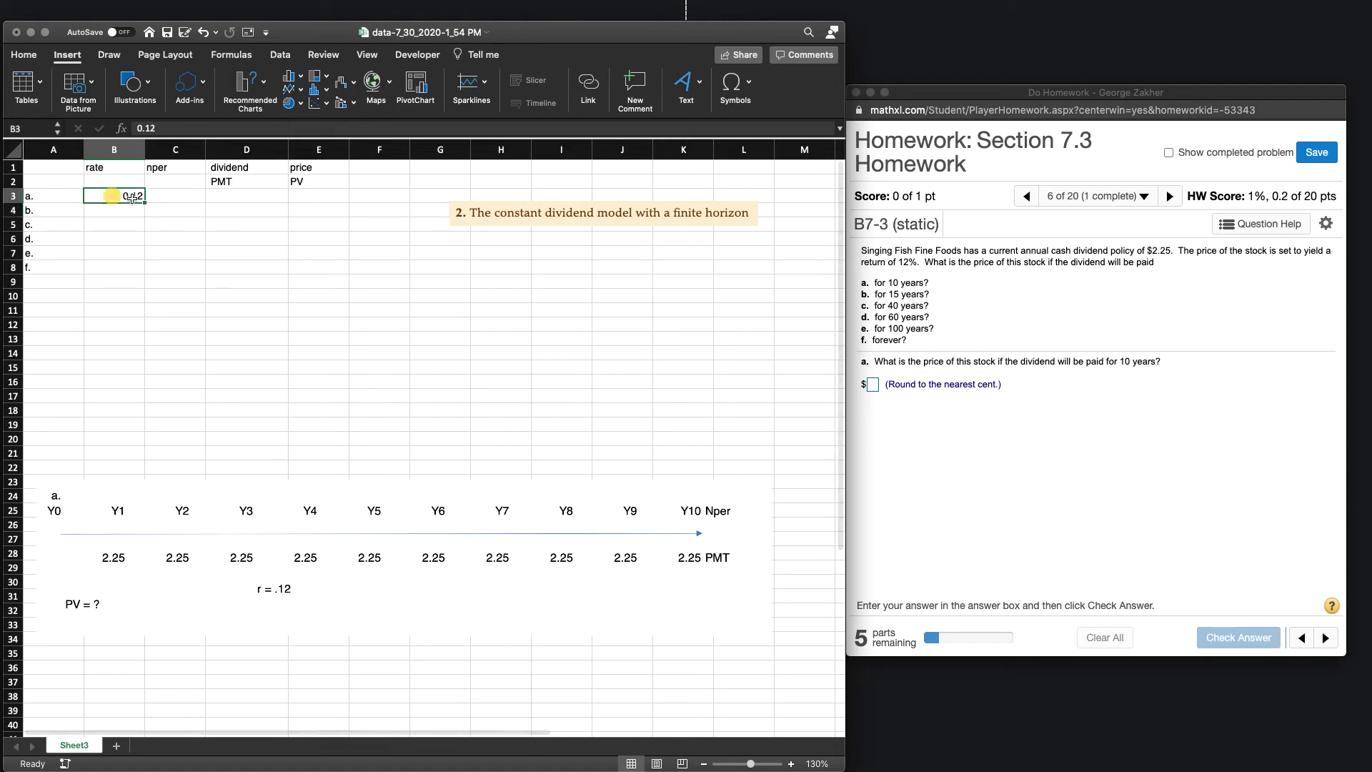
pyautogui.moveTo(145, 203); pyautogui.dragTo(145, 270)
# Enter nper values 10, 15, 40, 60 and 100 in C3 through C7.
pyautogui.click(180, 245)
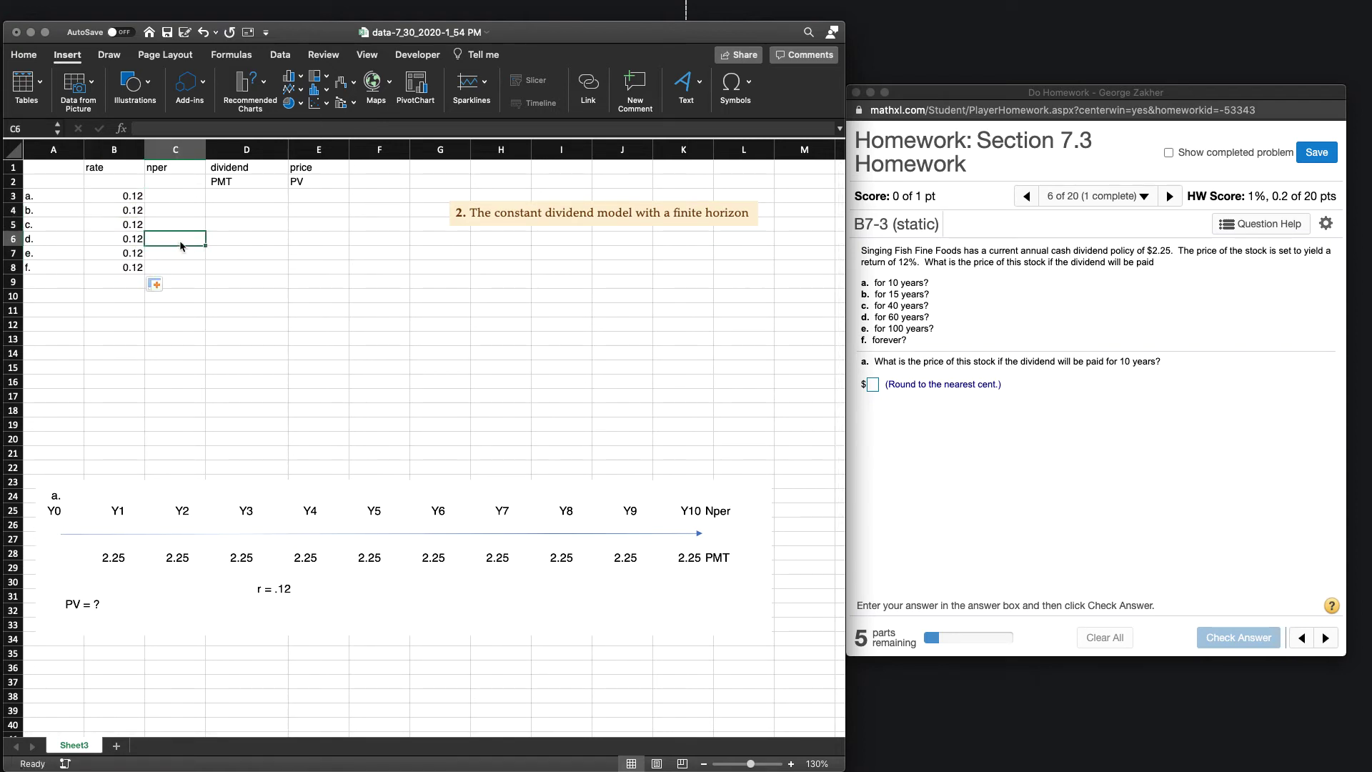
pyautogui.click(175, 198)
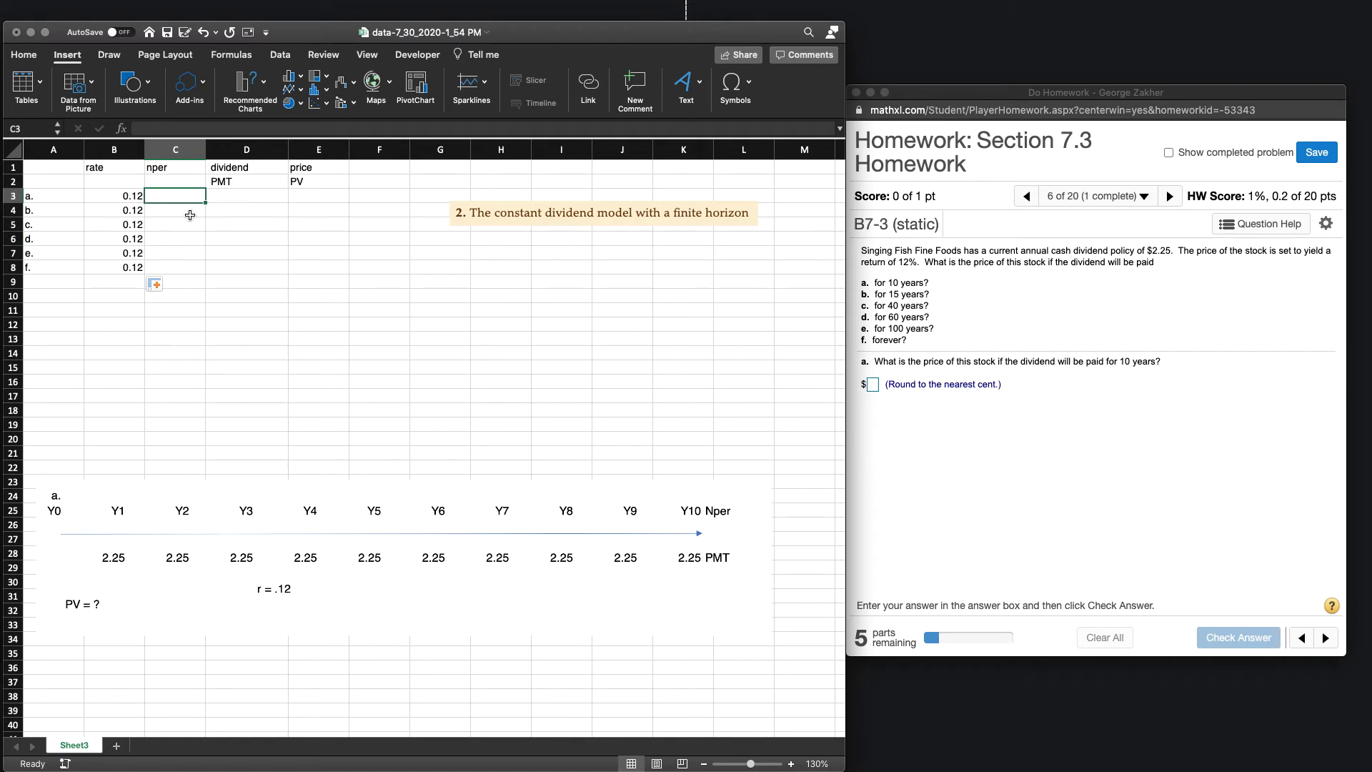
pyautogui.write('10')
pyautogui.press('Return')
pyautogui.write('15')
pyautogui.press('Return')
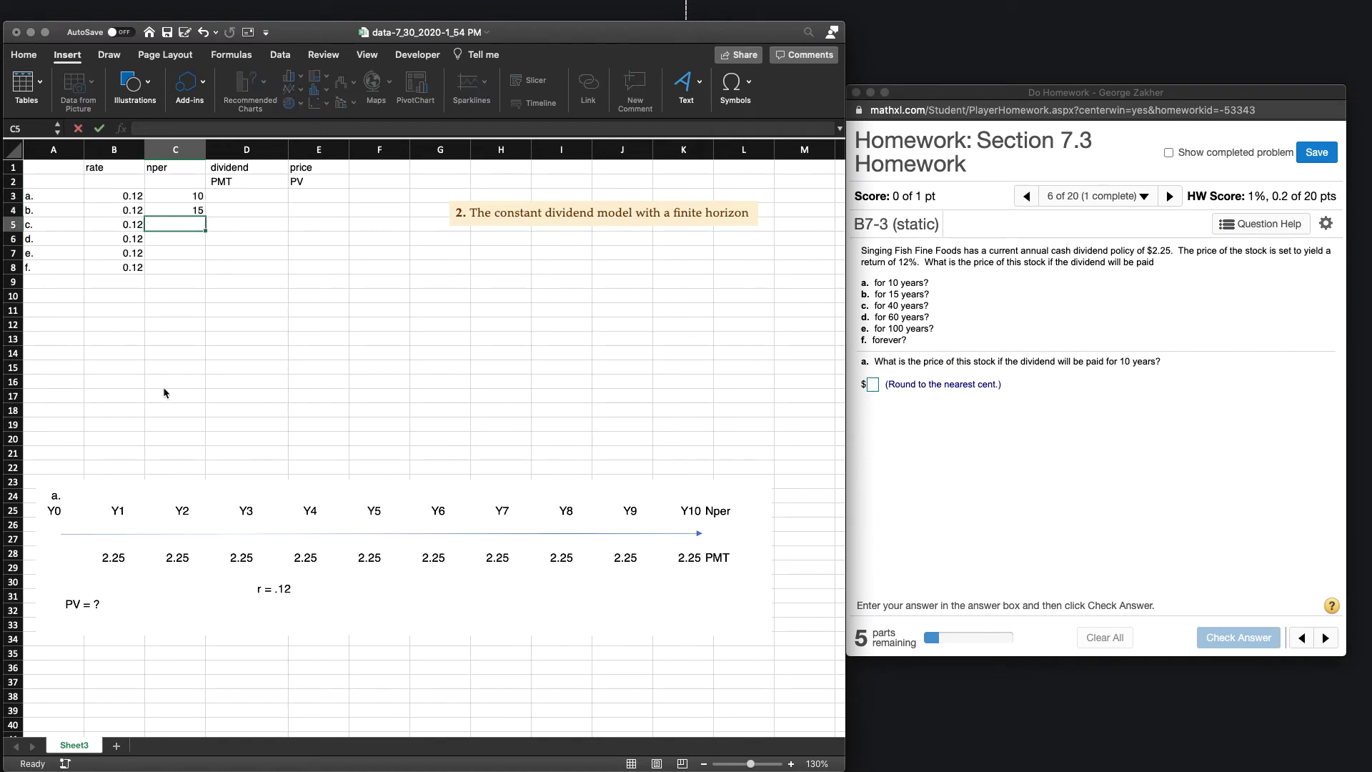
pyautogui.write('40')
pyautogui.press('Return')
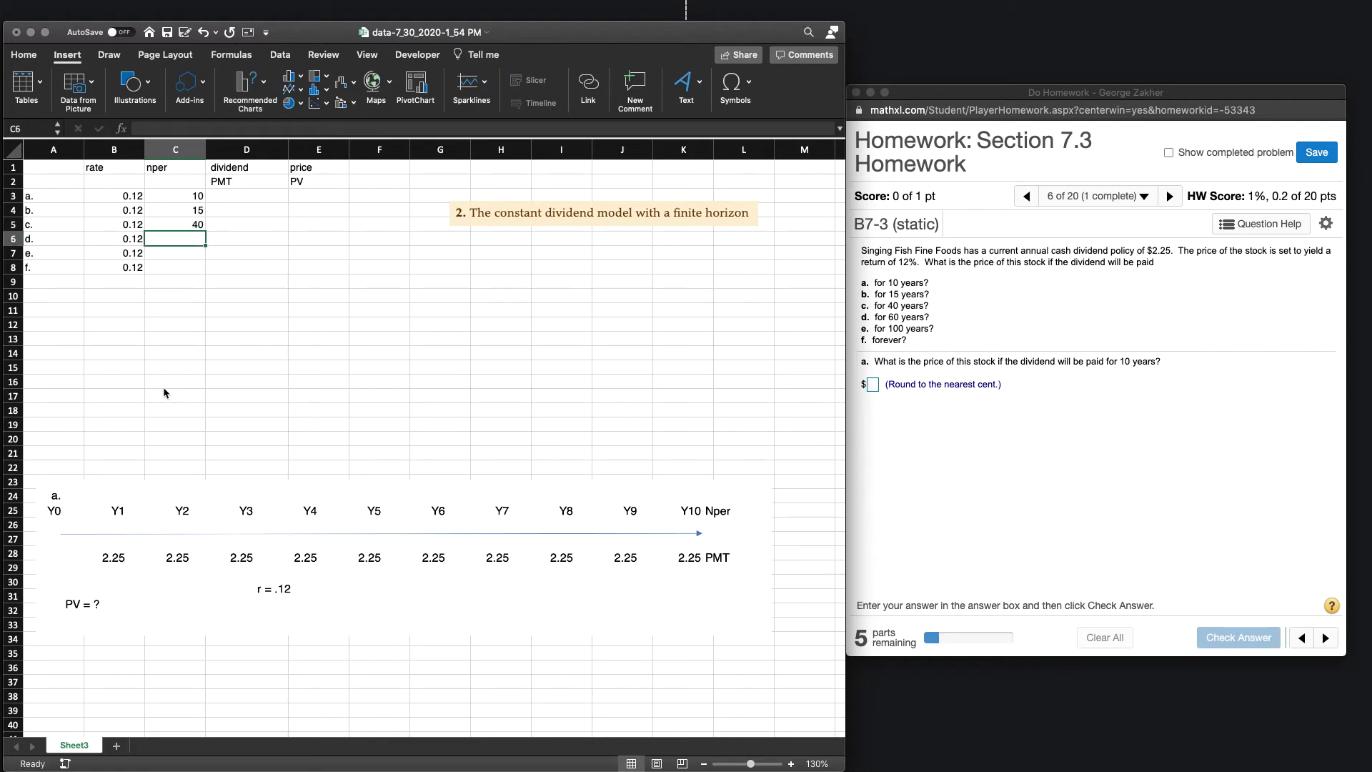
pyautogui.write('60')
pyautogui.press('Return')
pyautogui.write('100')
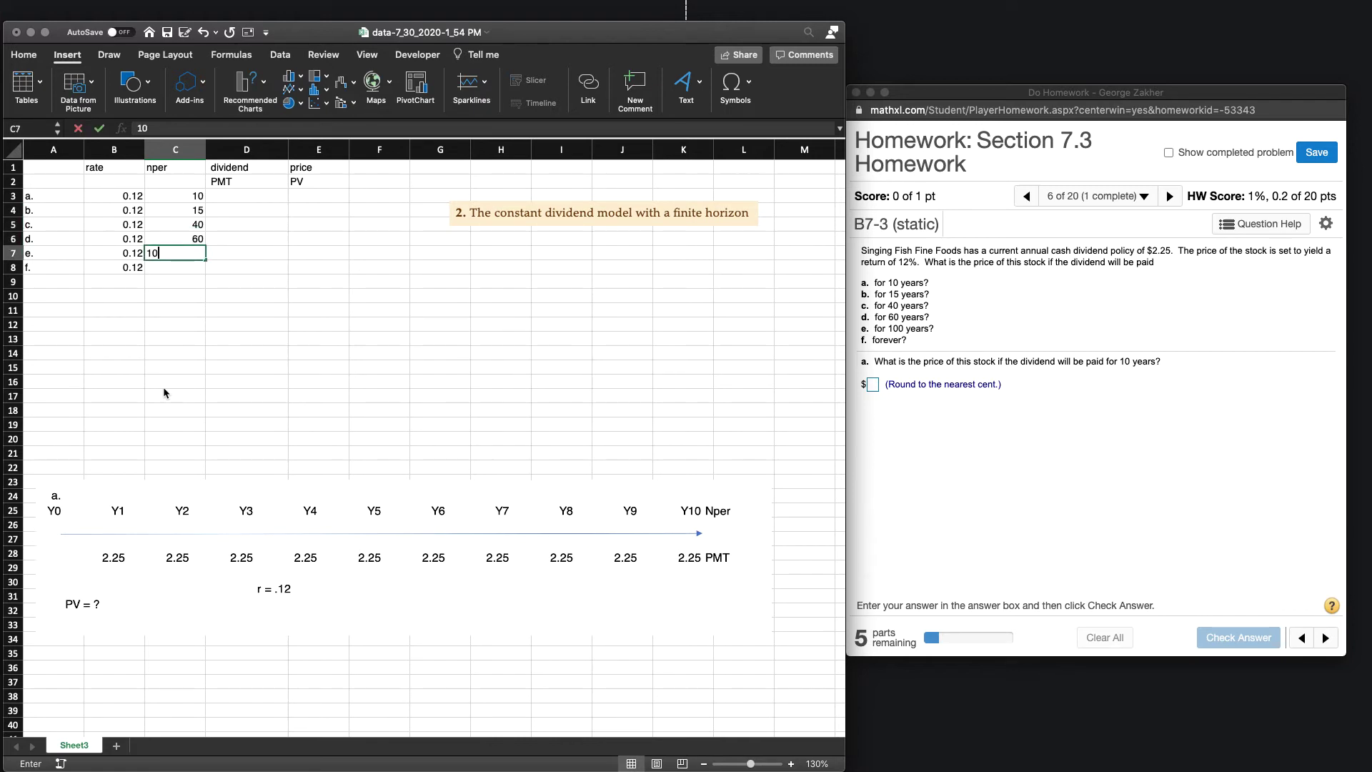
pyautogui.press('Return')
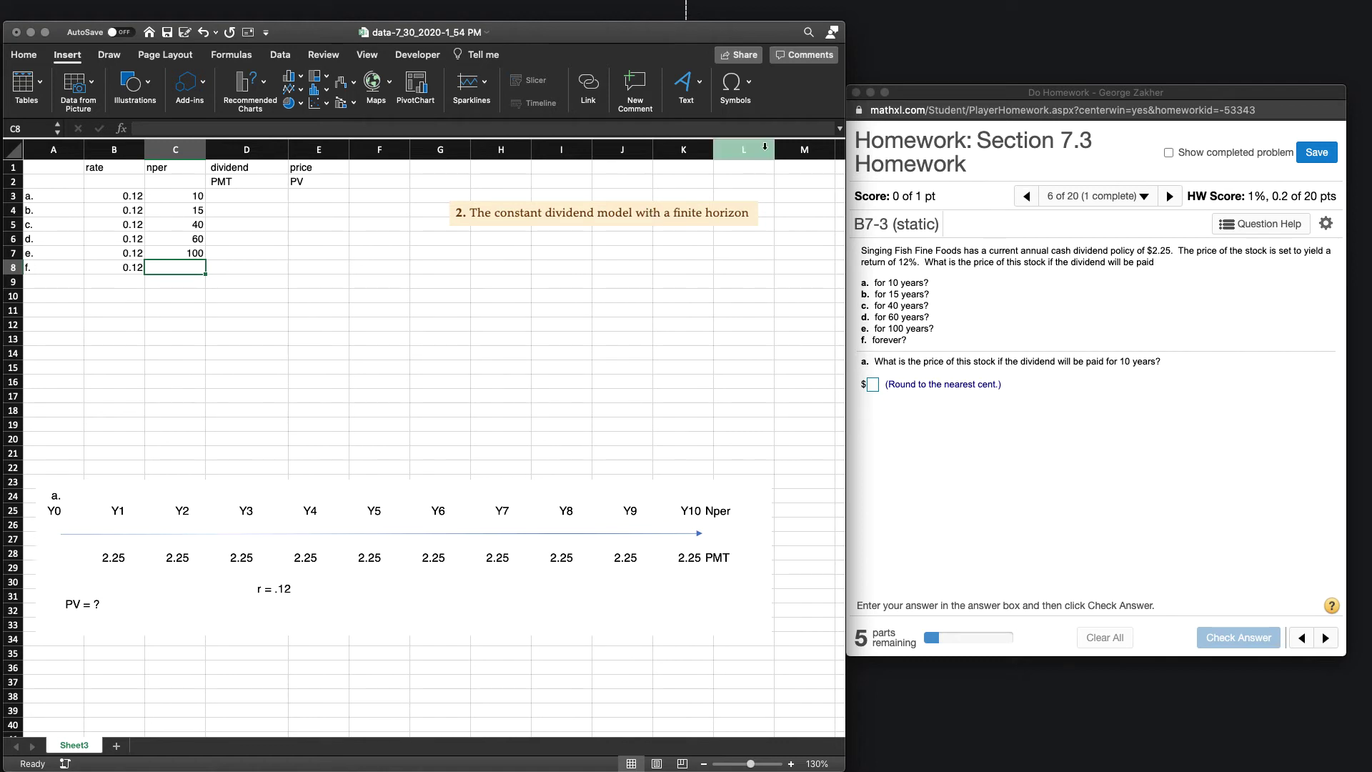
pyautogui.click(749, 89)
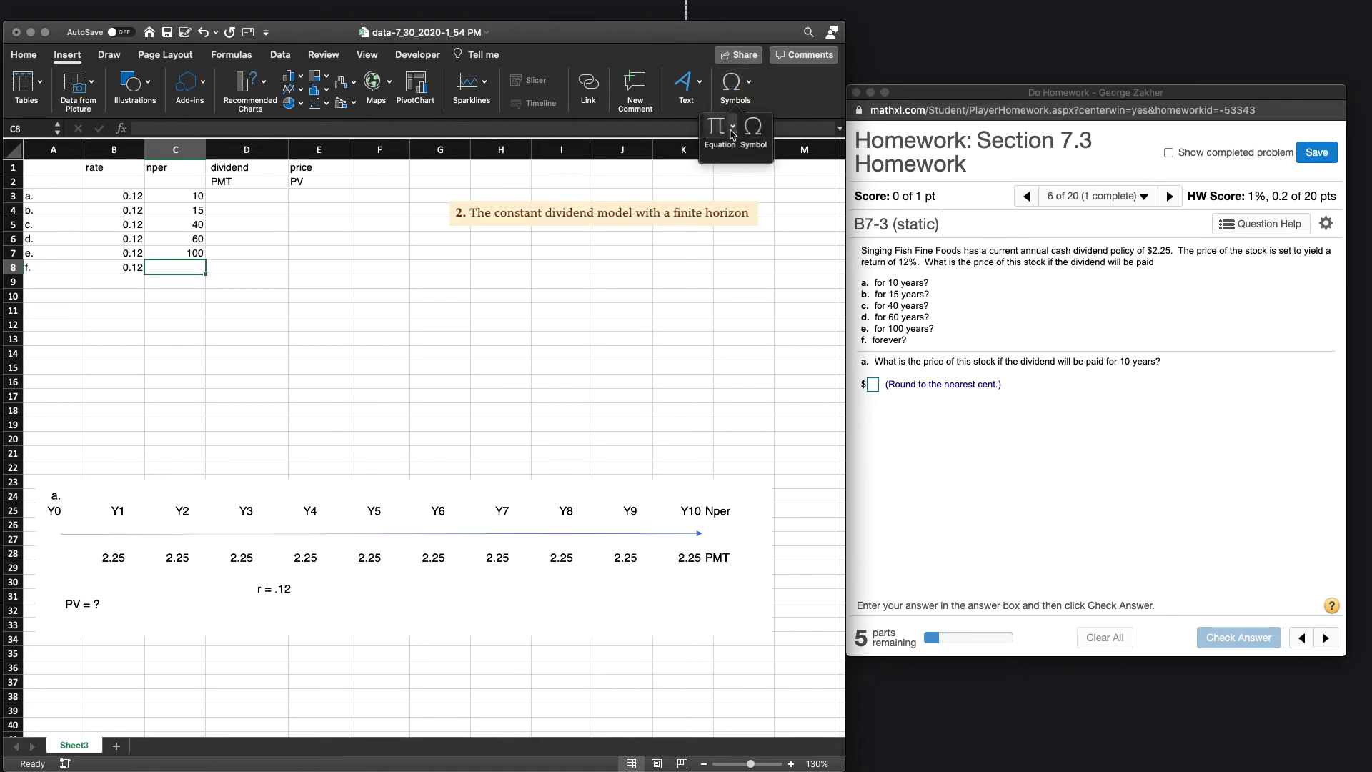
# Insert the infinity symbol ∞ into C8 and right-align it.
pyautogui.click(753, 131)
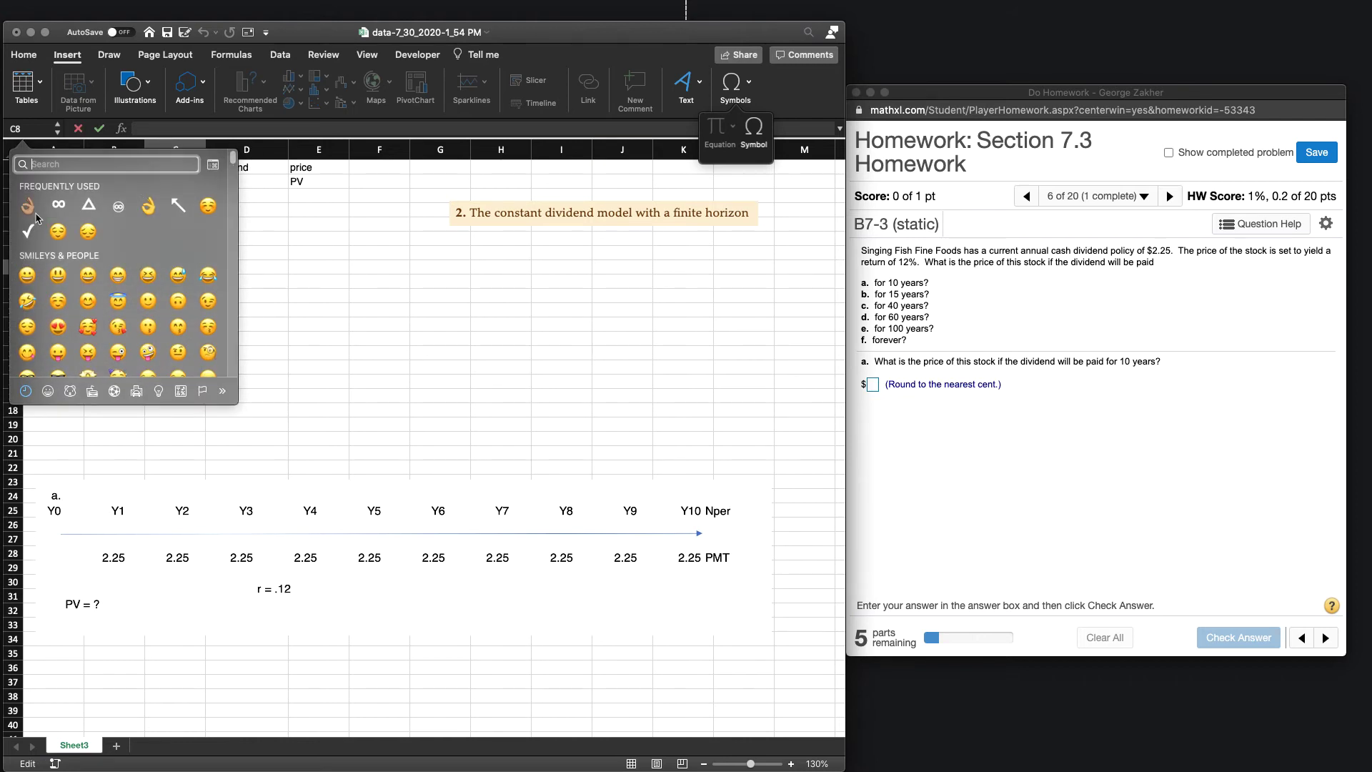
pyautogui.click(61, 207)
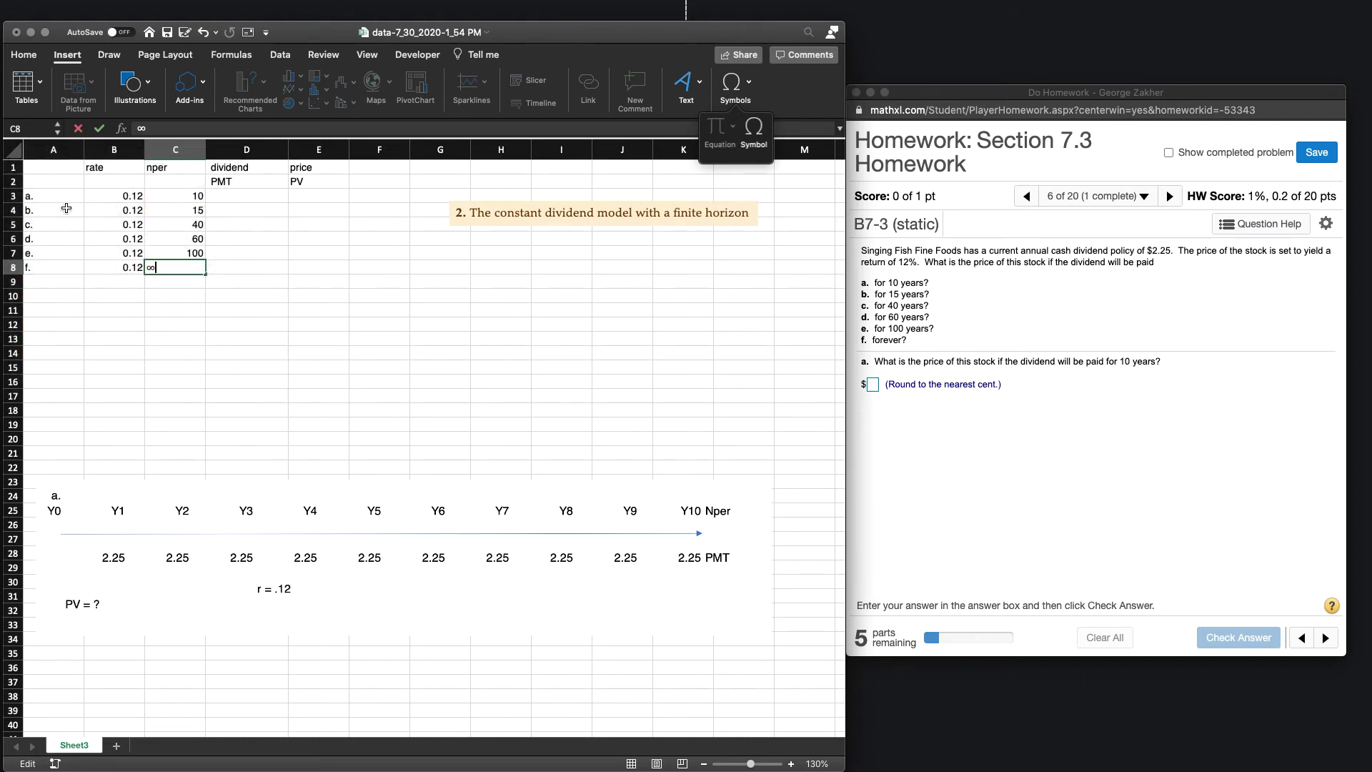
pyautogui.click(258, 289)
pyautogui.click(184, 272)
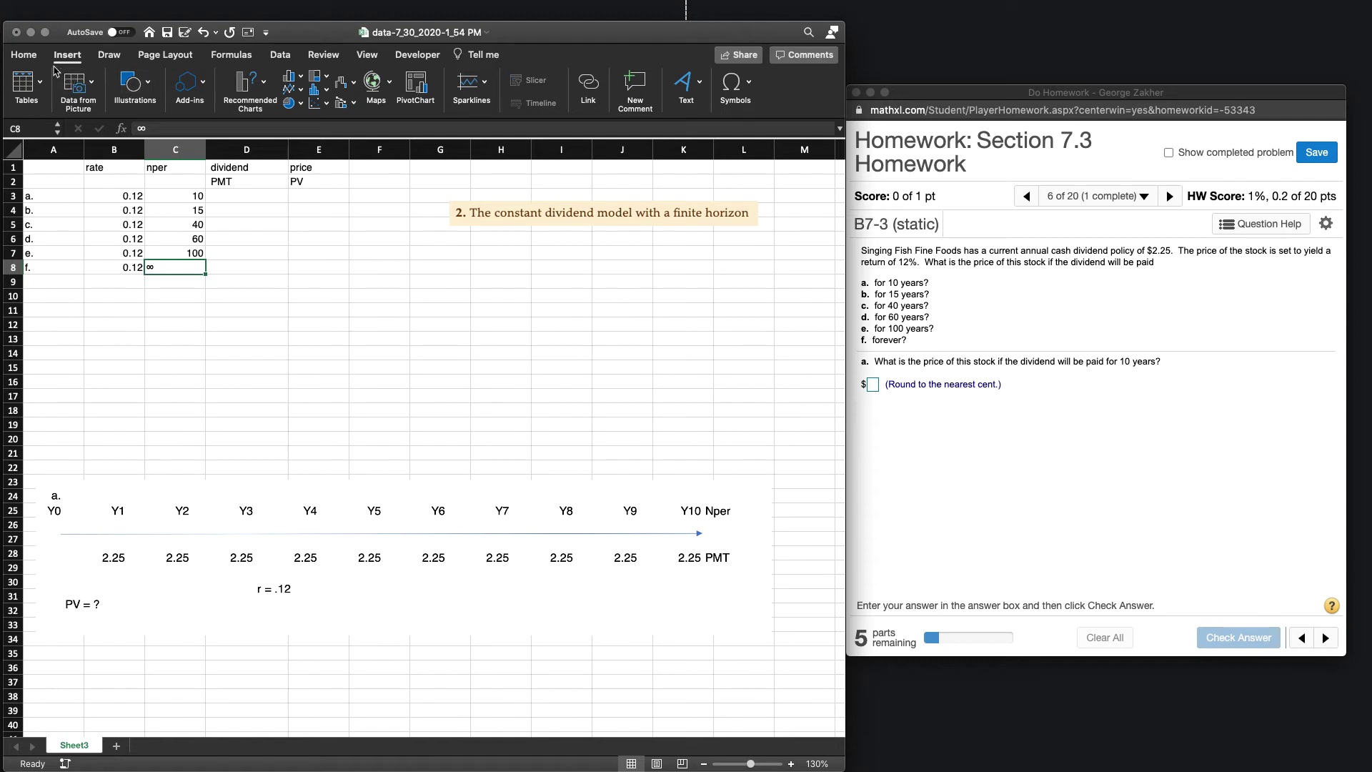
pyautogui.click(23, 55)
pyautogui.click(319, 91)
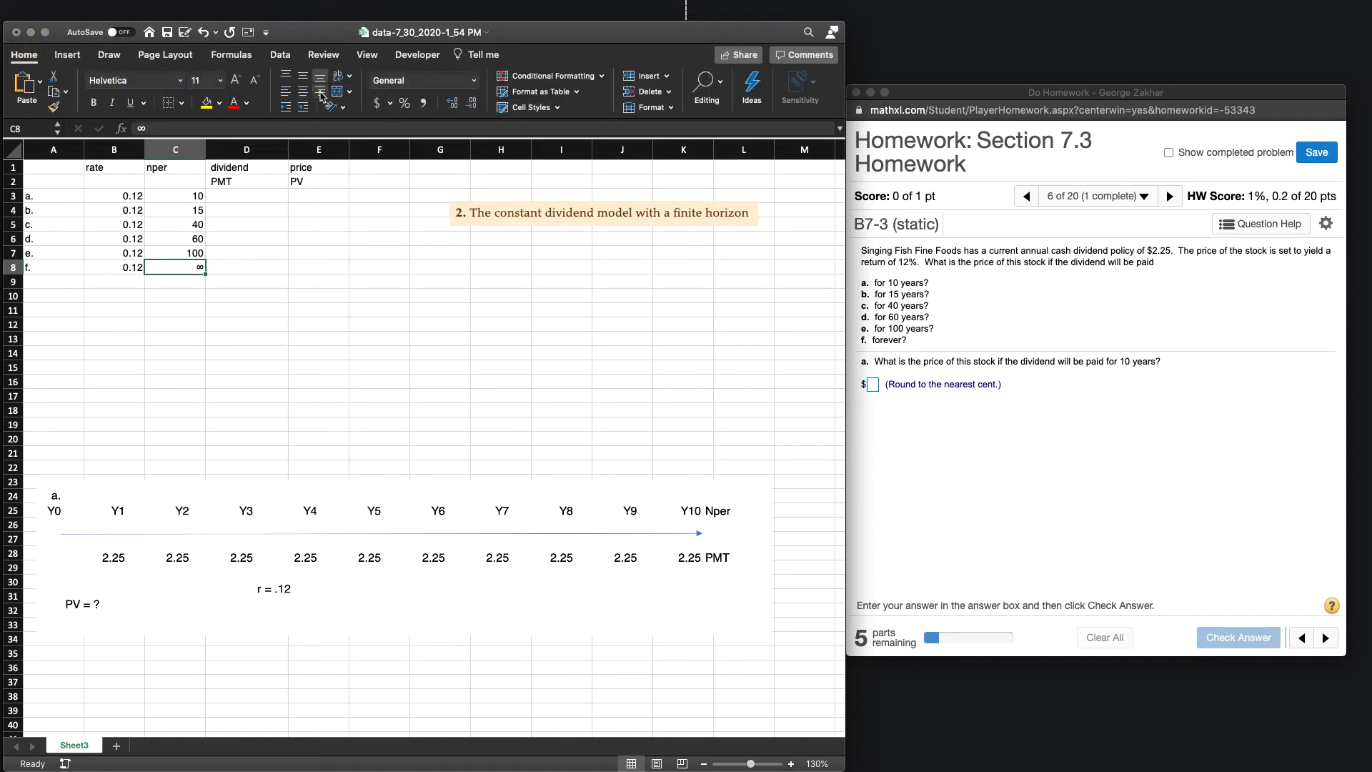
pyautogui.click(332, 266)
pyautogui.click(238, 196)
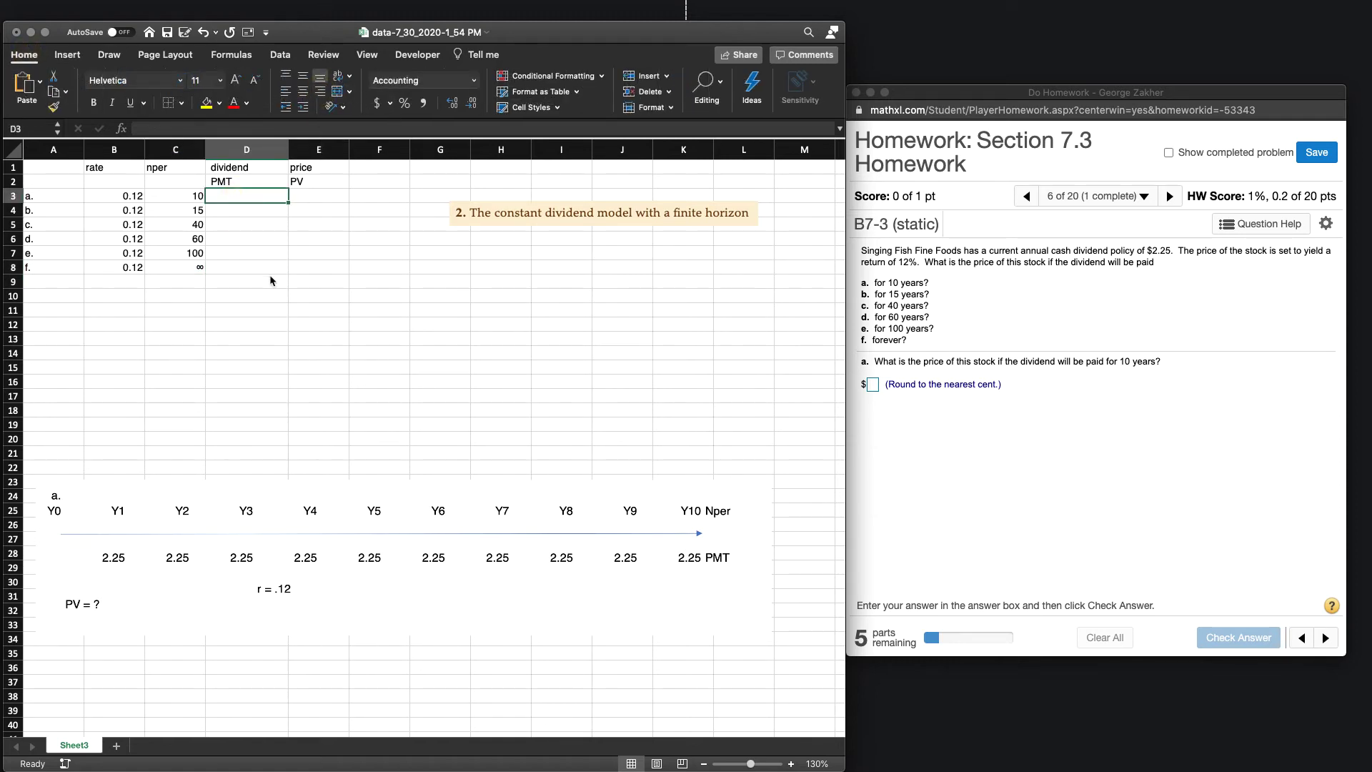
# Enter a 2.25 dividend in D3, fill it down to D8, and begin a formula in E3.
pyautogui.write('2.25')
pyautogui.press('Return')
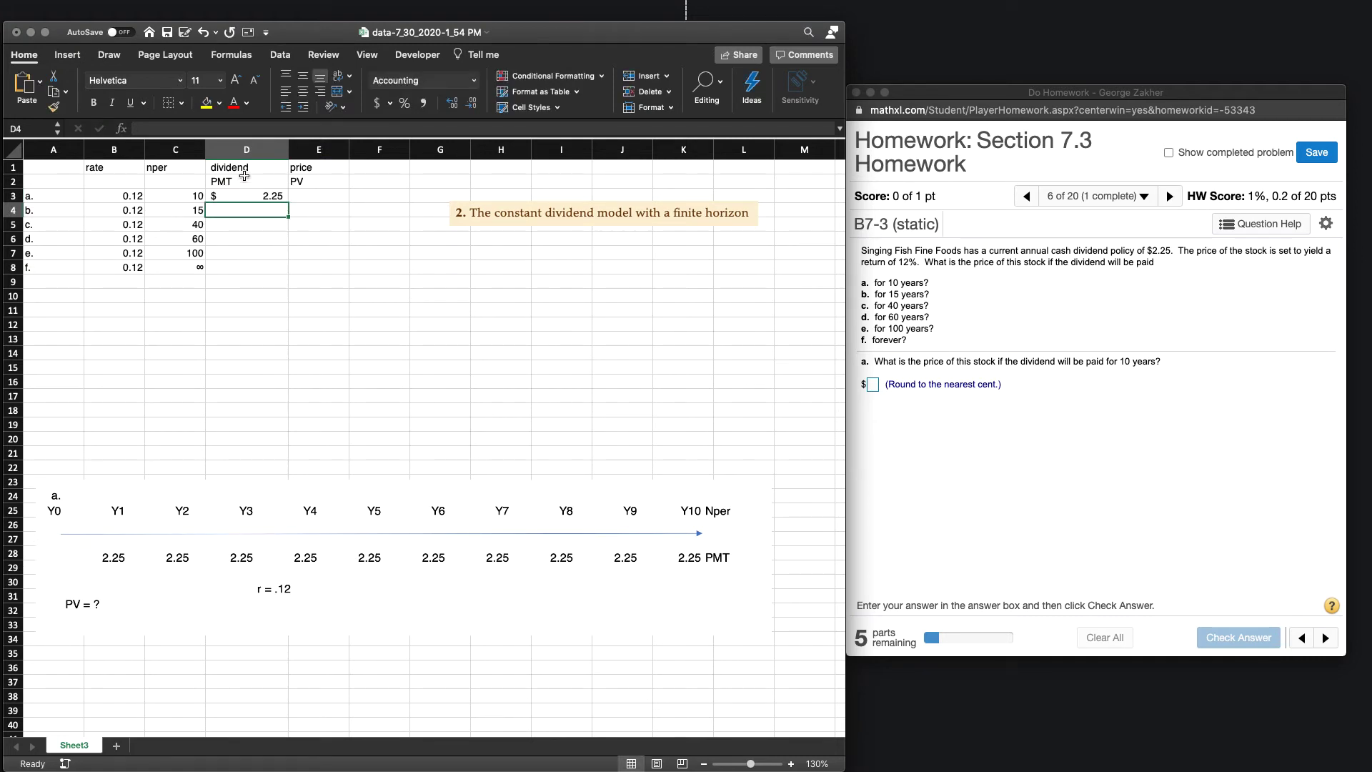
pyautogui.click(259, 194)
pyautogui.moveTo(283, 206); pyautogui.dragTo(285, 270)
pyautogui.click(259, 302)
pyautogui.click(325, 196)
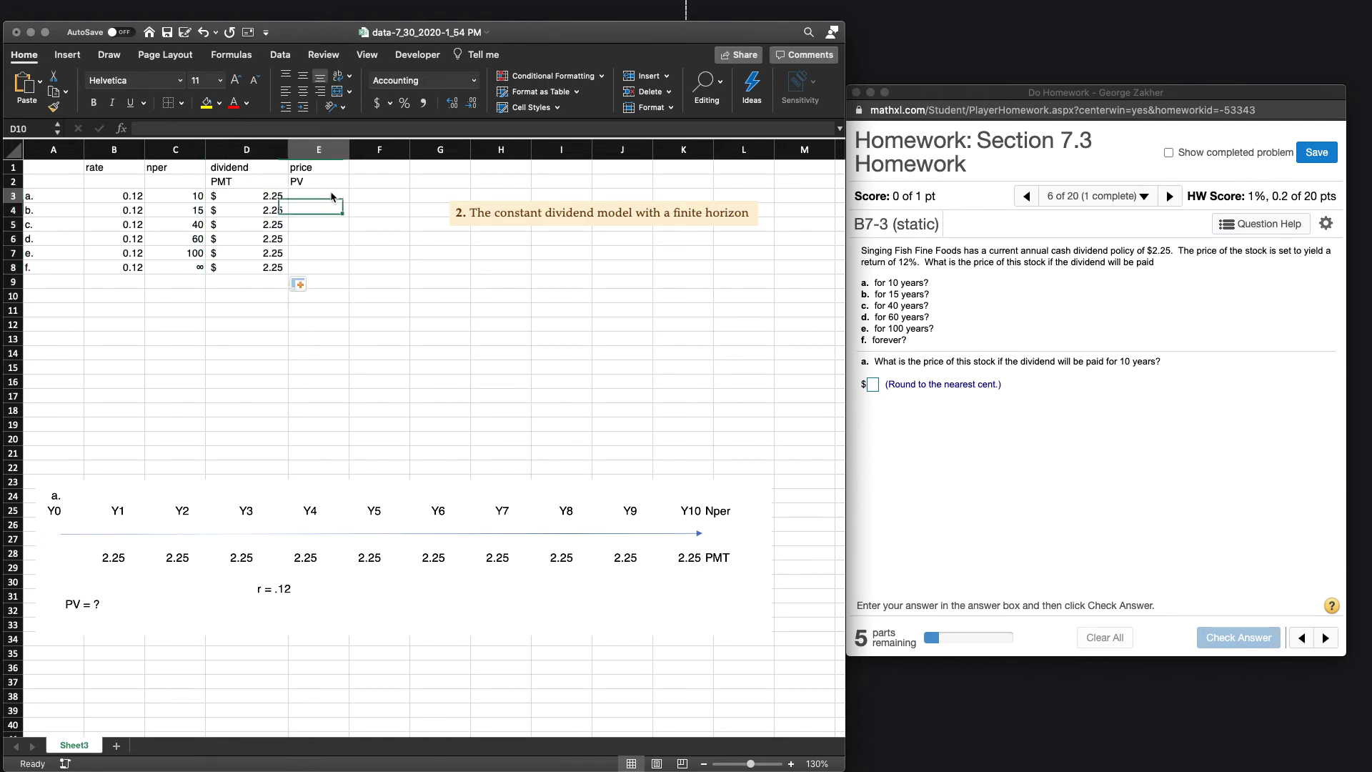
pyautogui.write('=')
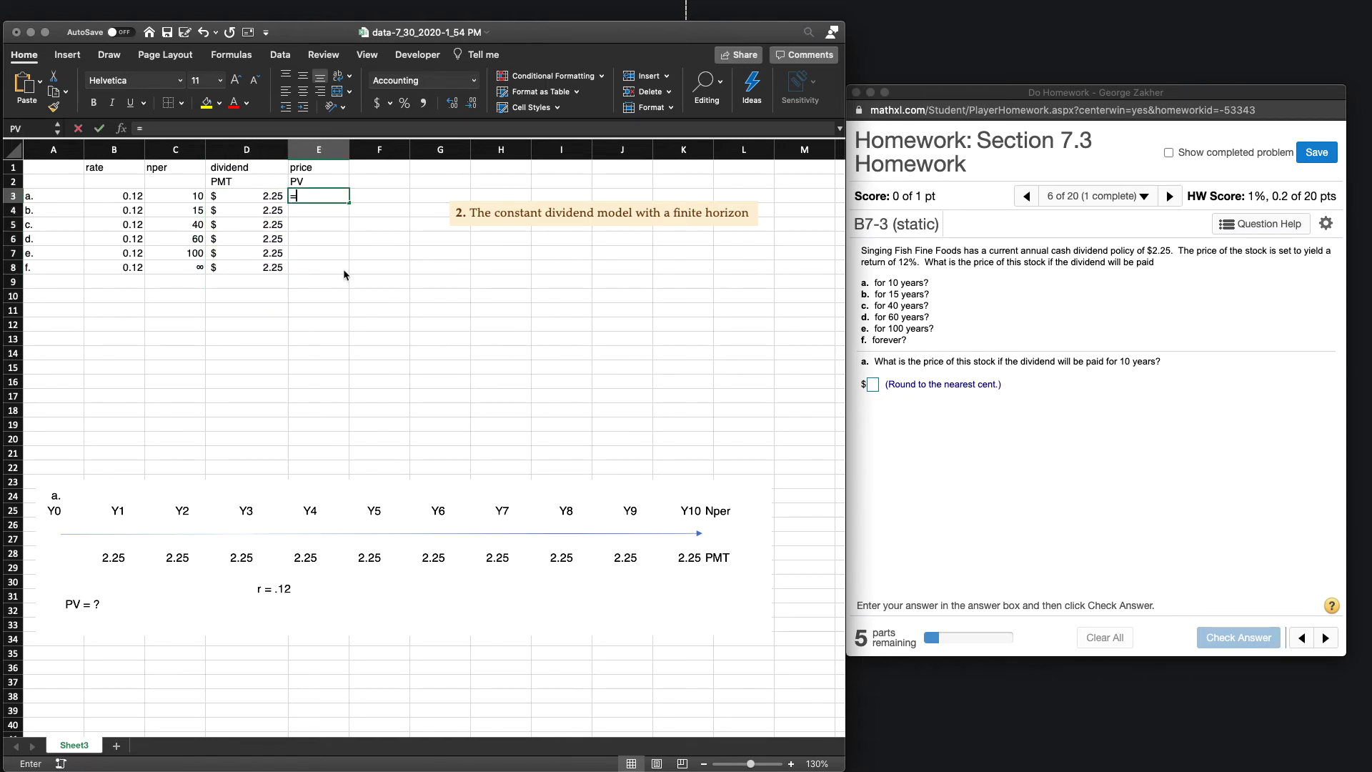
# Build =PV(B3,C3,D3,0) in E3 with the Formula Builder, giving ($12.71).
pyautogui.click(122, 130)
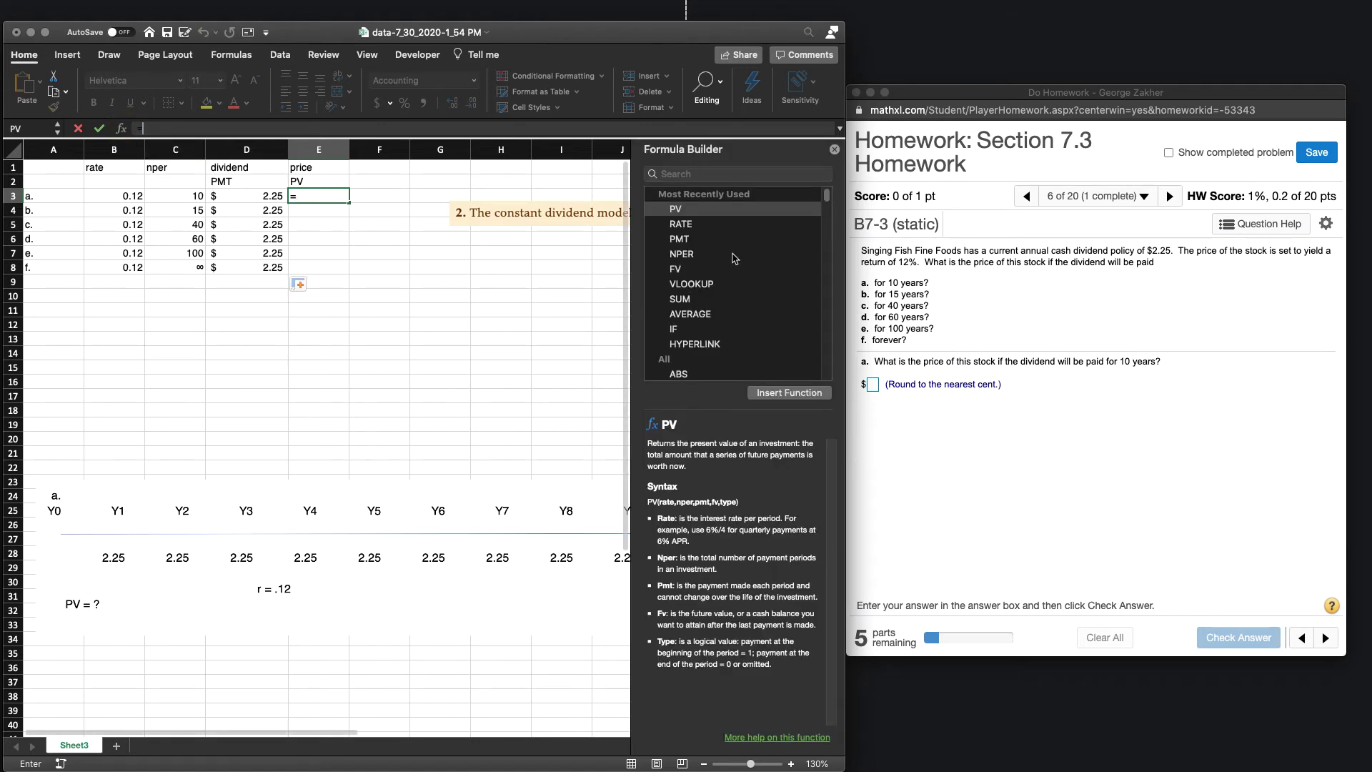
pyautogui.click(681, 213)
pyautogui.click(682, 213)
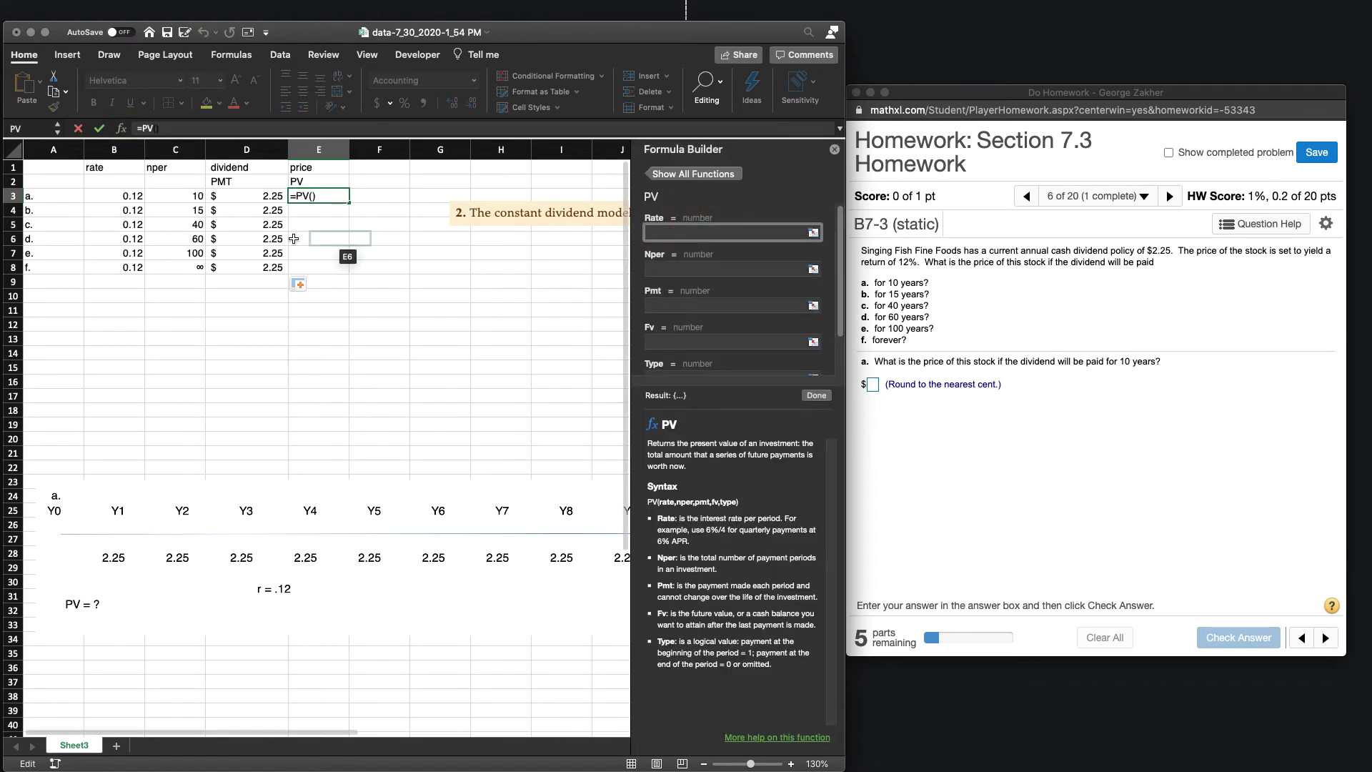
pyautogui.click(114, 195)
pyautogui.click(653, 269)
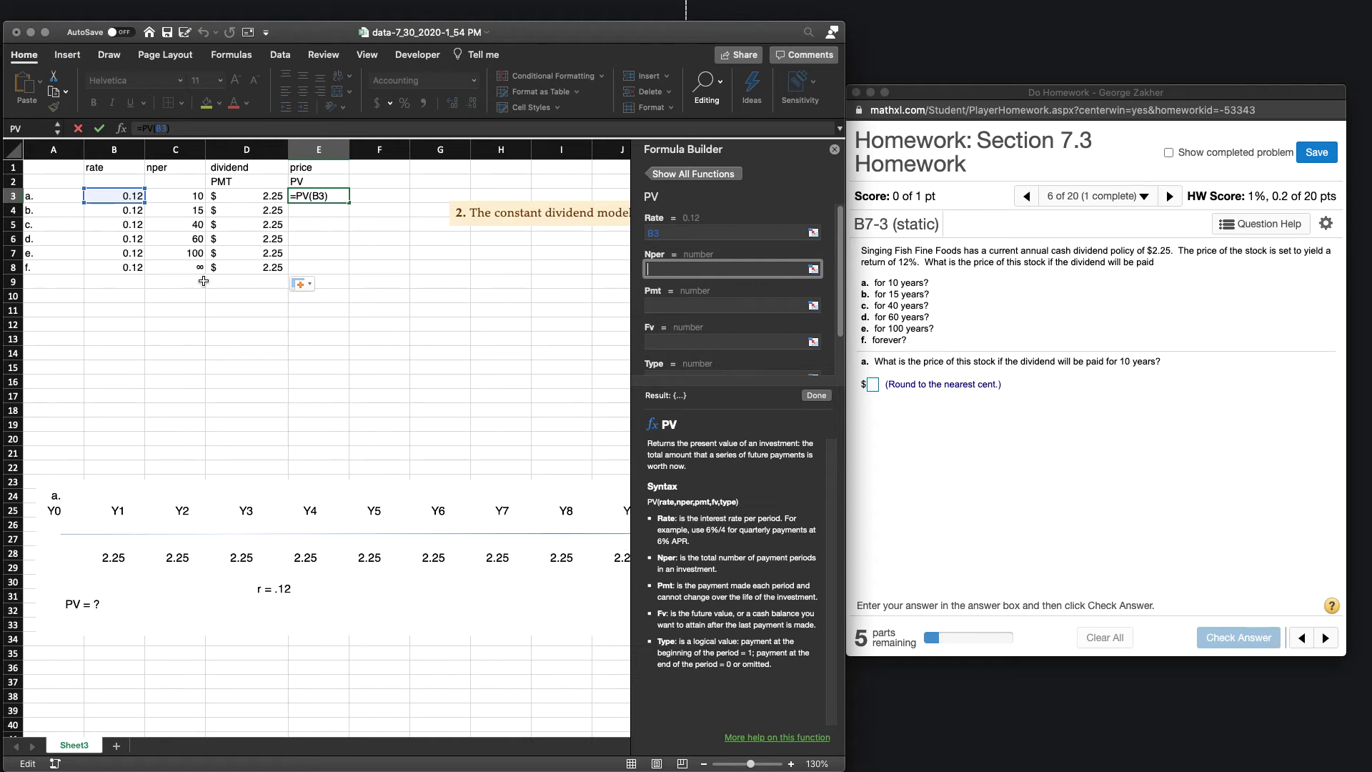
pyautogui.click(181, 195)
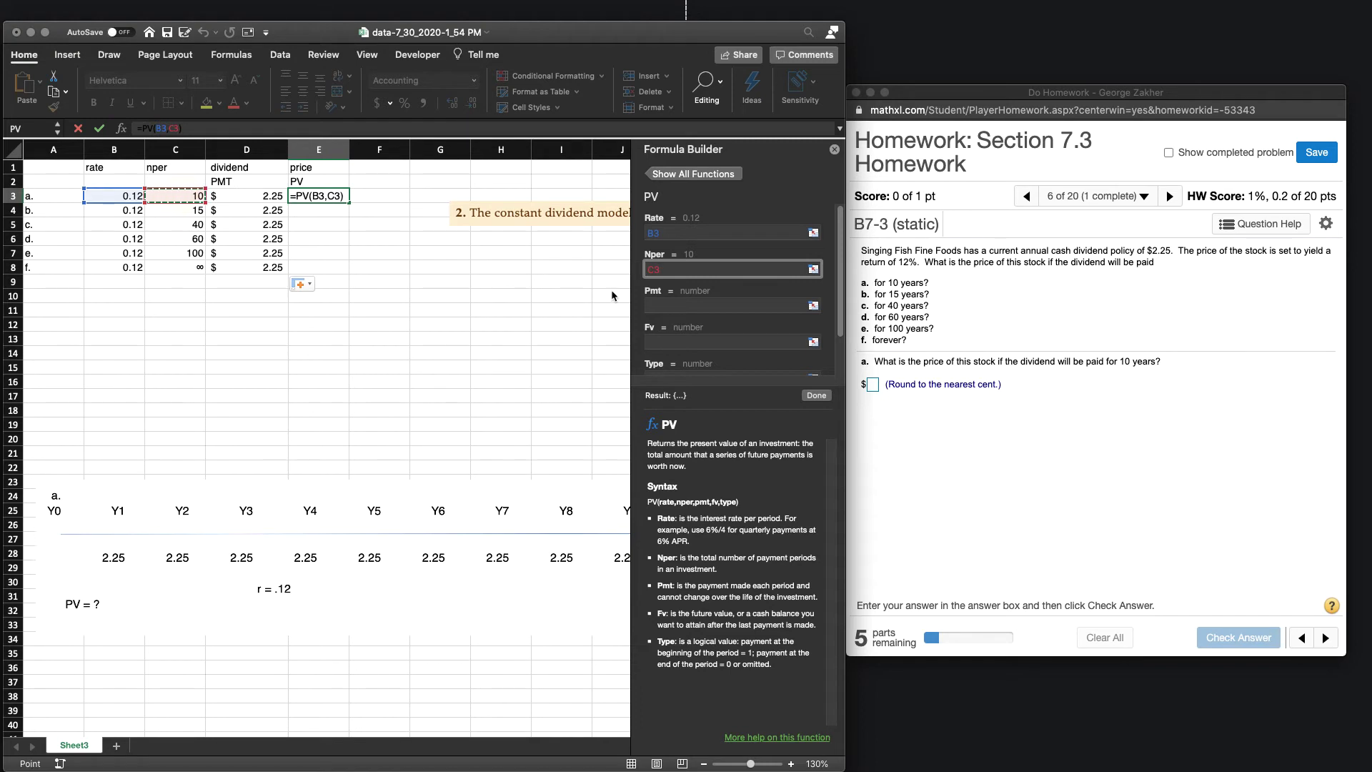
pyautogui.click(676, 305)
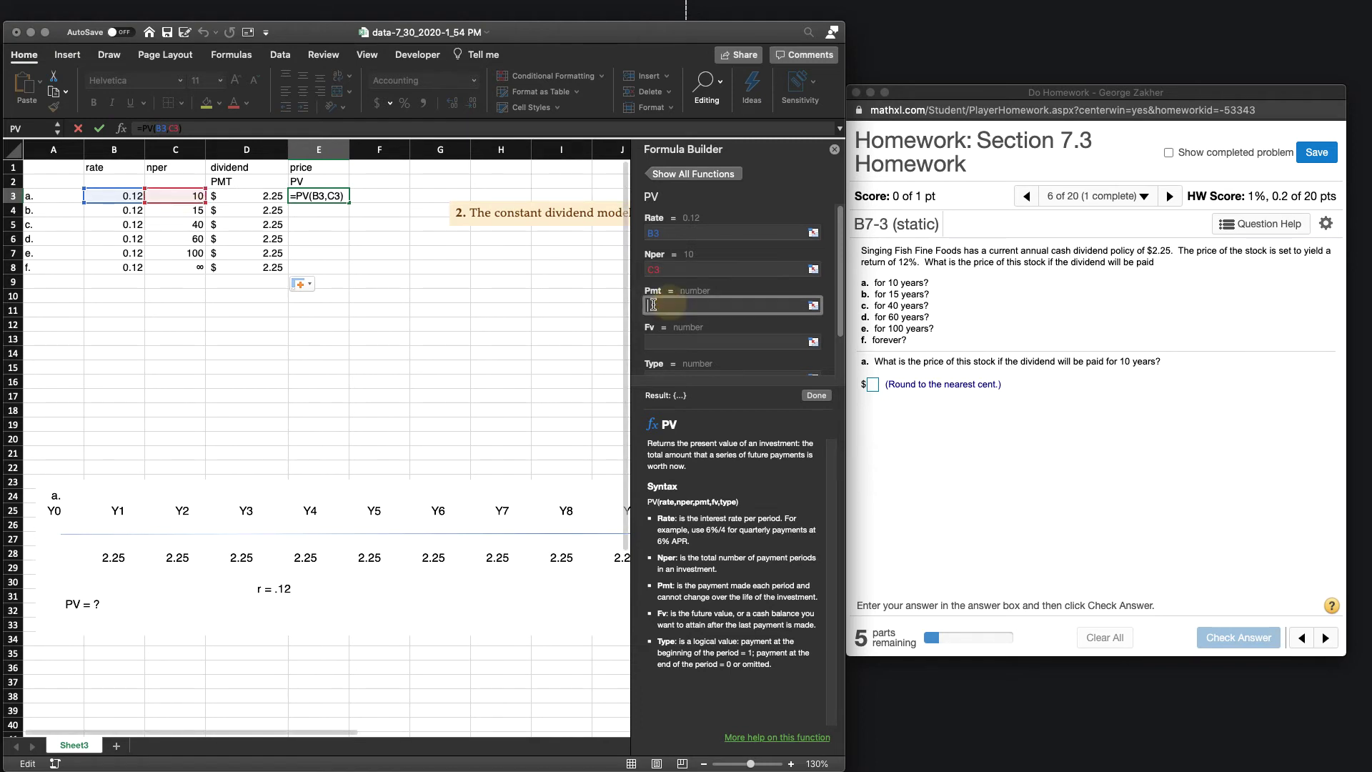
pyautogui.click(266, 195)
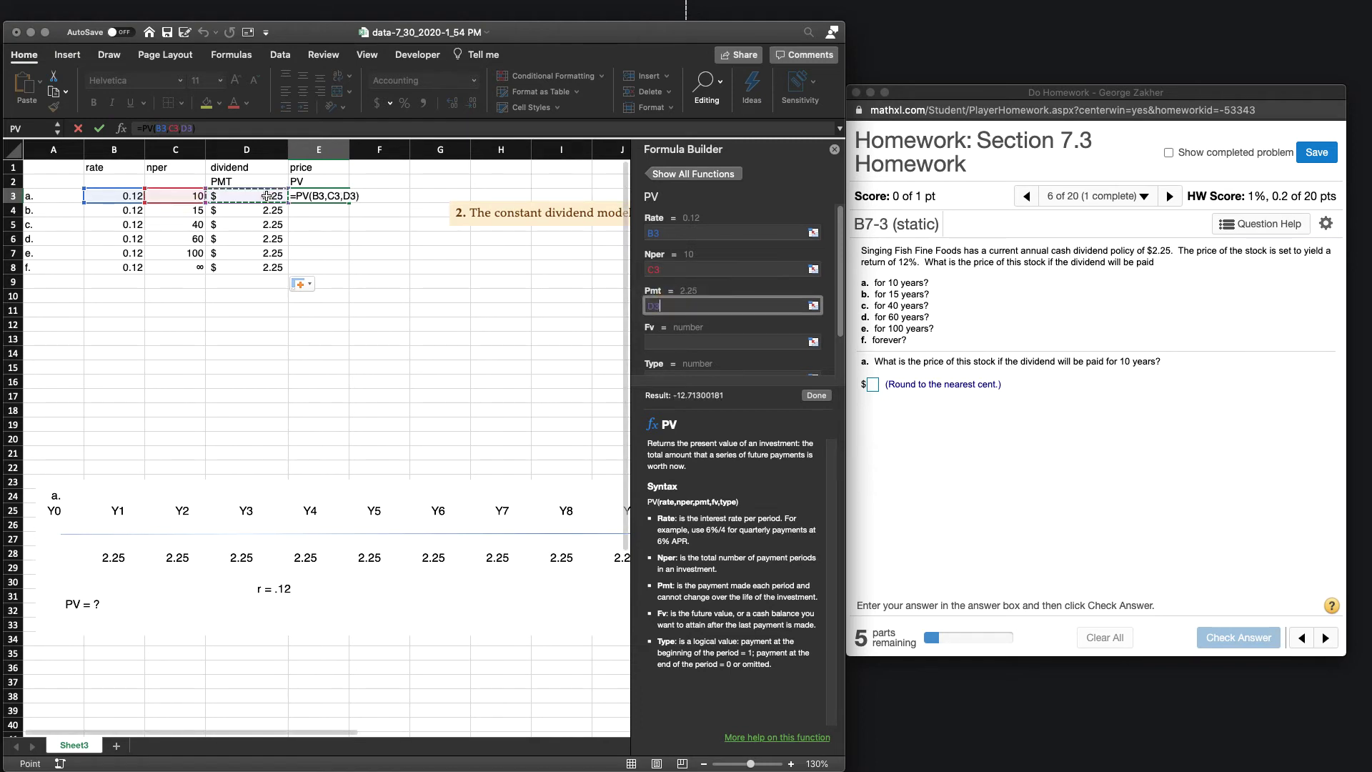
pyautogui.click(767, 339)
pyautogui.write('0')
pyautogui.click(816, 395)
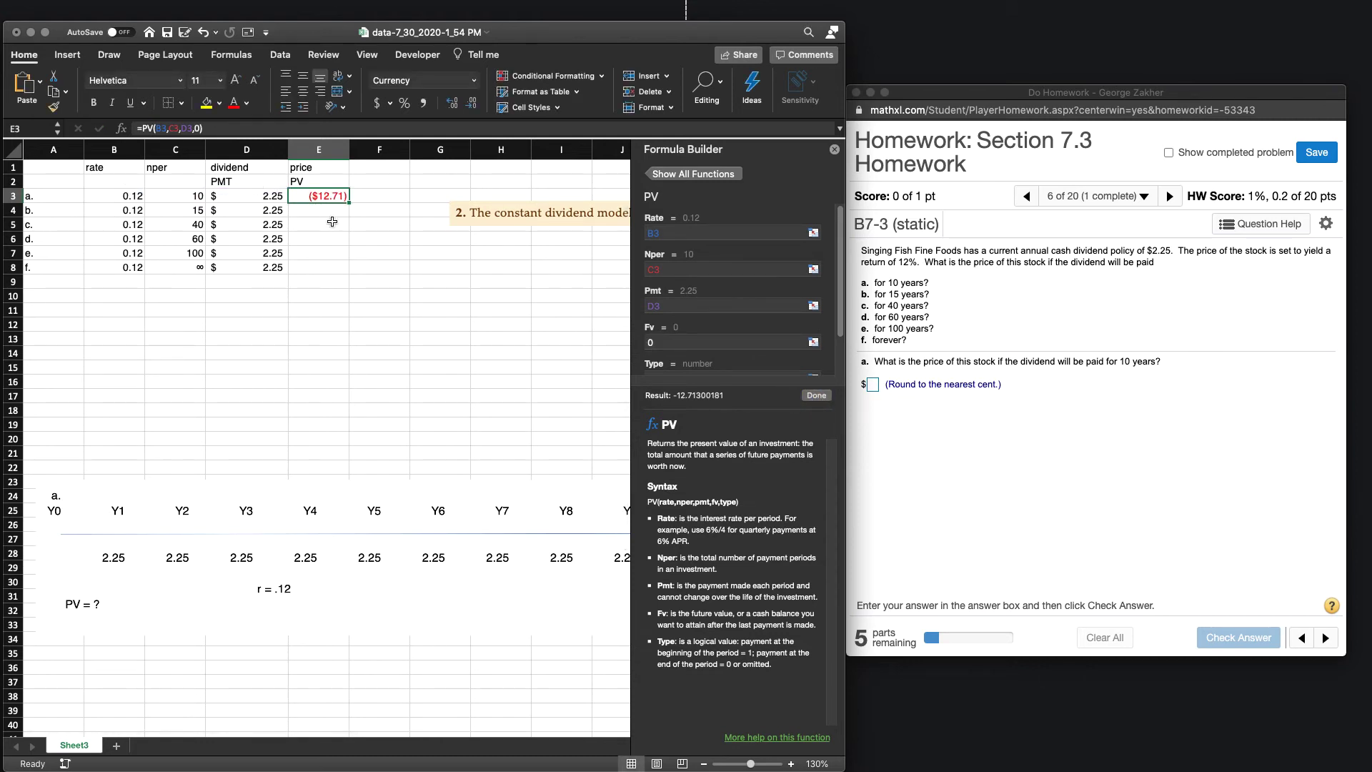
# Close the Formula Builder and go to the MyMathLab answer box.
pyautogui.click(834, 150)
pyautogui.click(866, 394)
pyautogui.click(872, 386)
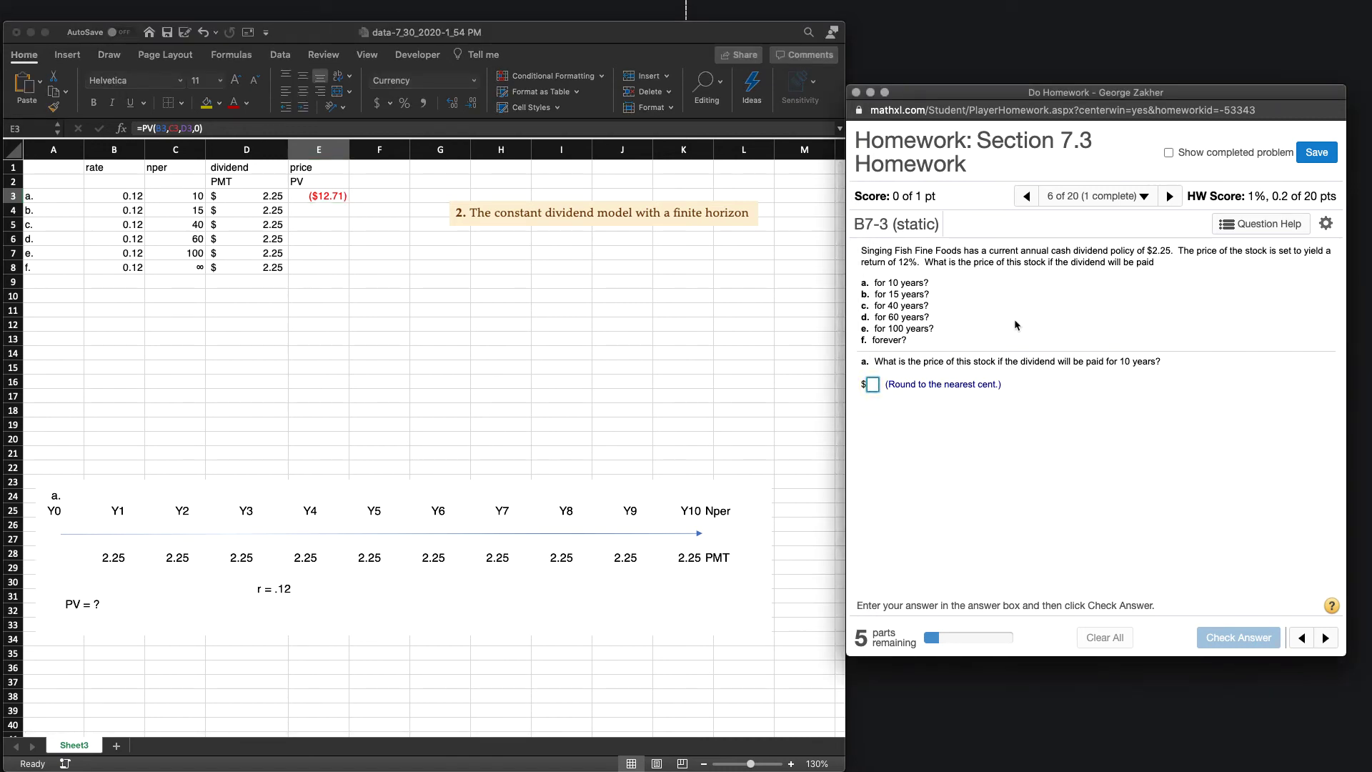
# Submit 12.71 as part a's answer, then fill E3's PV formula down to E8.
pyautogui.write('12.')
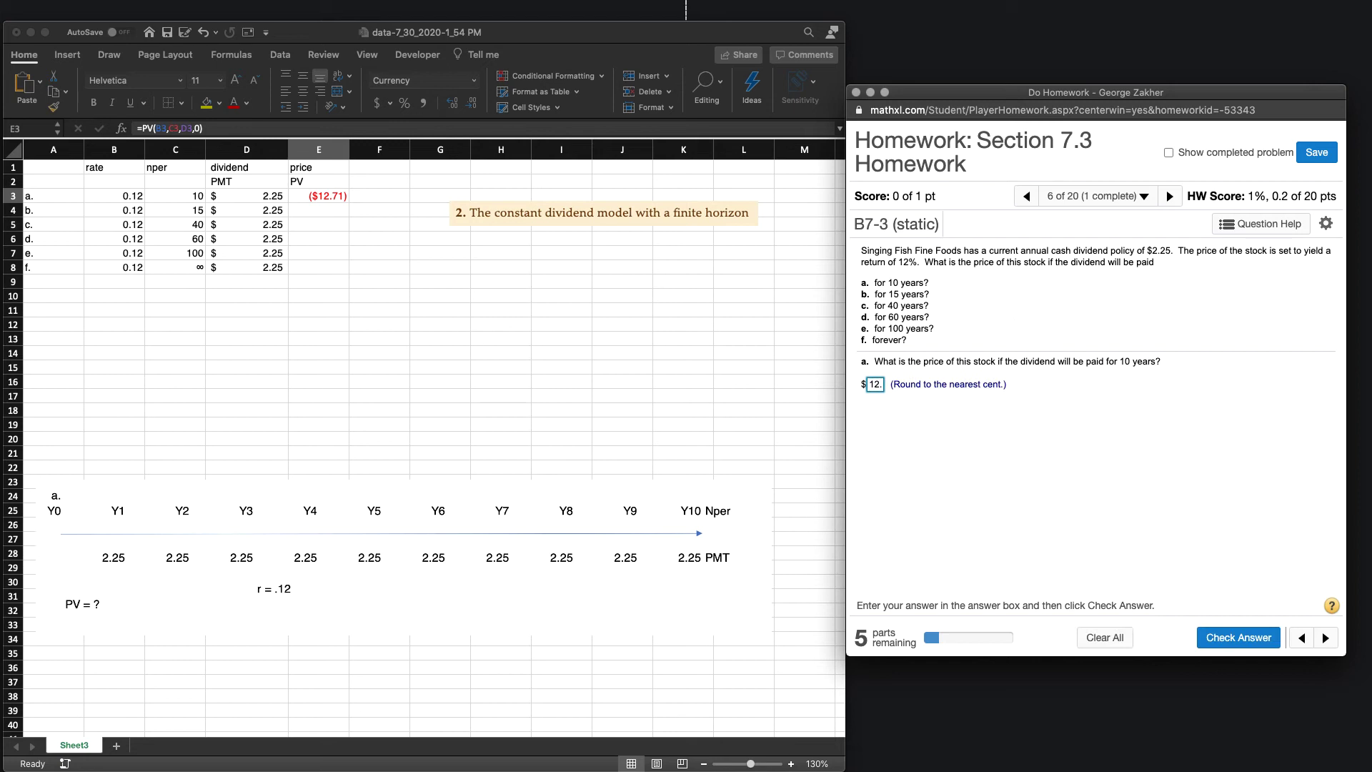
pyautogui.write('71')
pyautogui.press('Return')
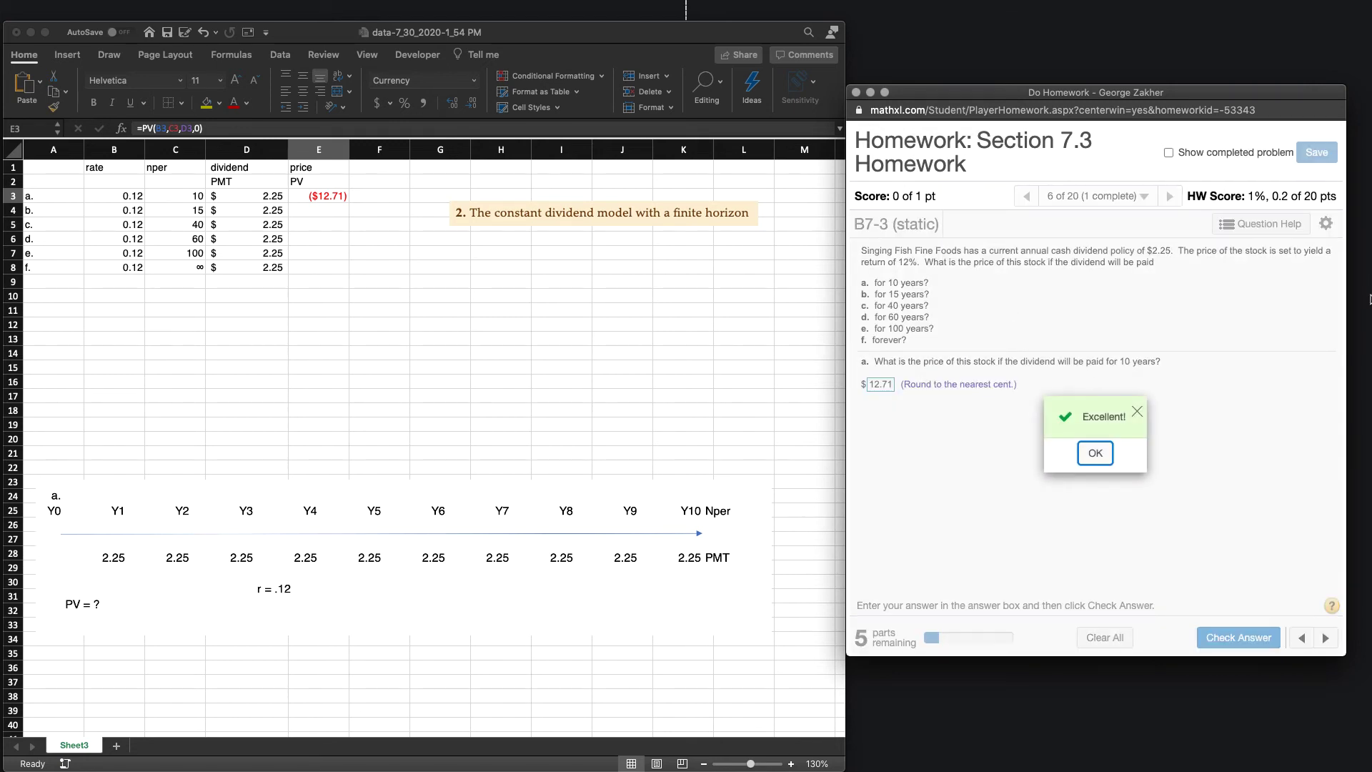
pyautogui.click(1137, 412)
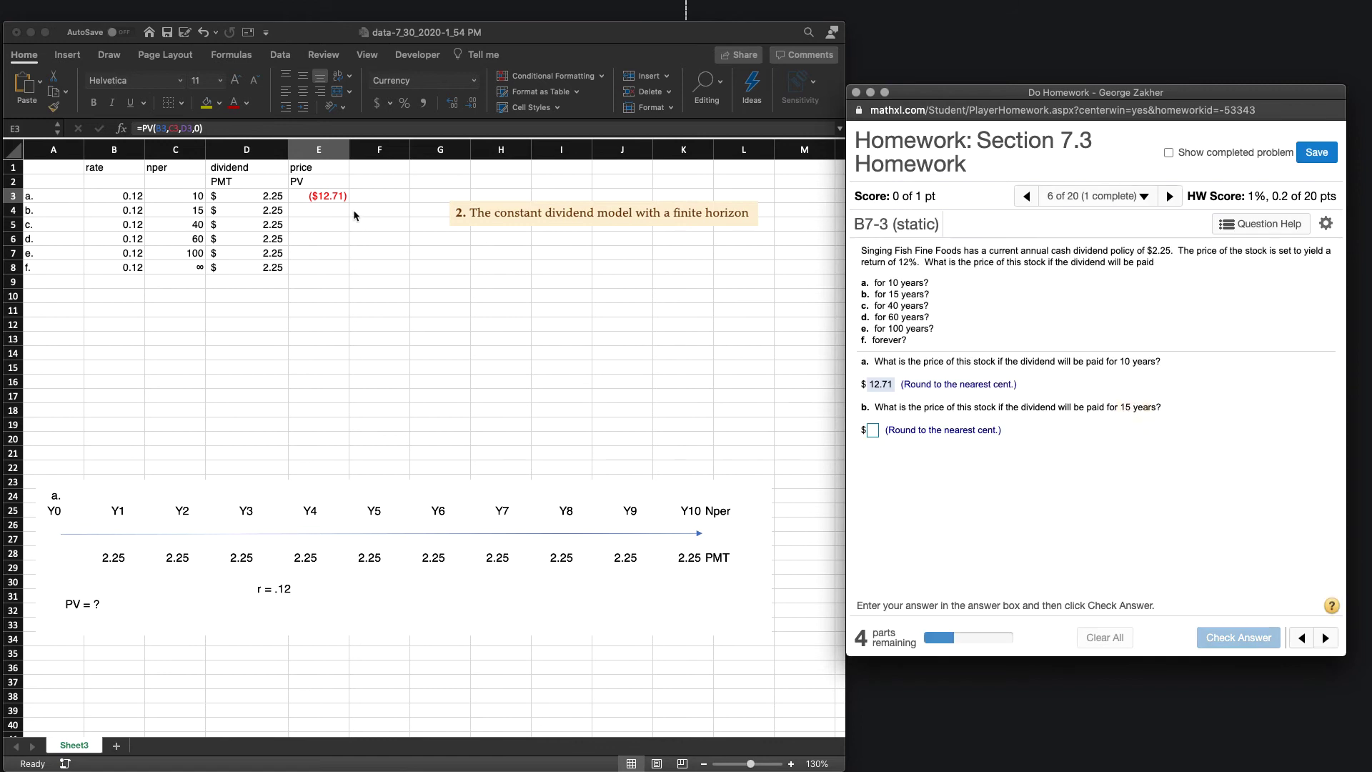
pyautogui.click(332, 201)
pyautogui.moveTo(351, 204); pyautogui.dragTo(352, 271)
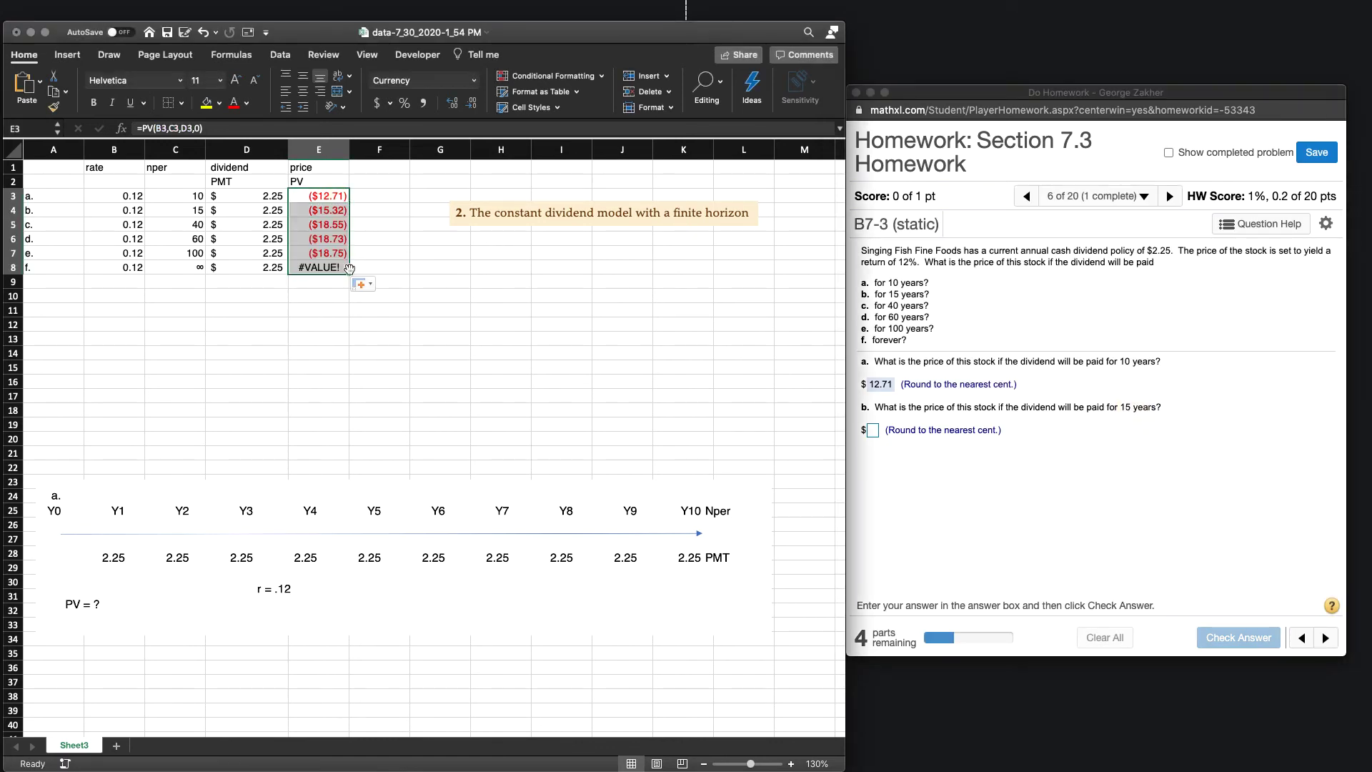
# Delete the #VALUE! formula from E8, leaving part f's price blank.
pyautogui.click(314, 269)
pyautogui.click(321, 296)
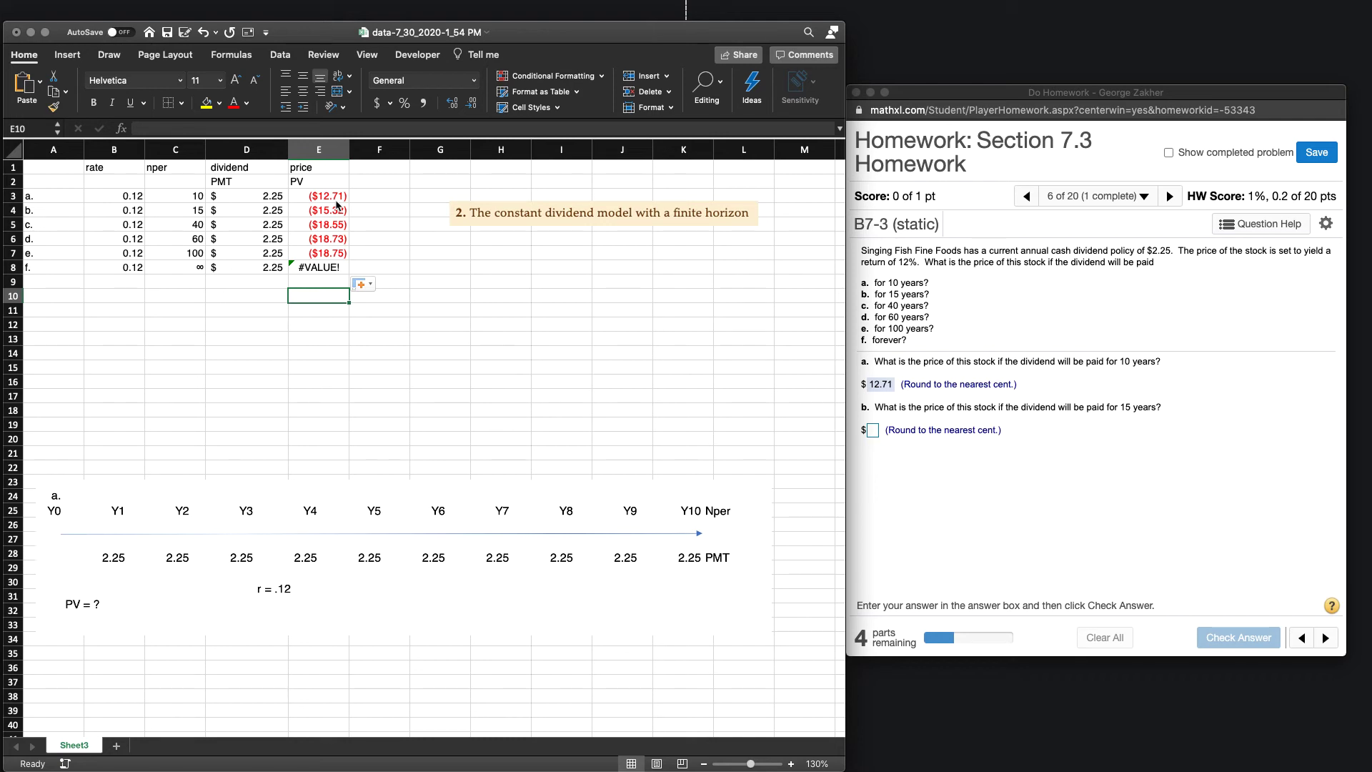
pyautogui.click(313, 266)
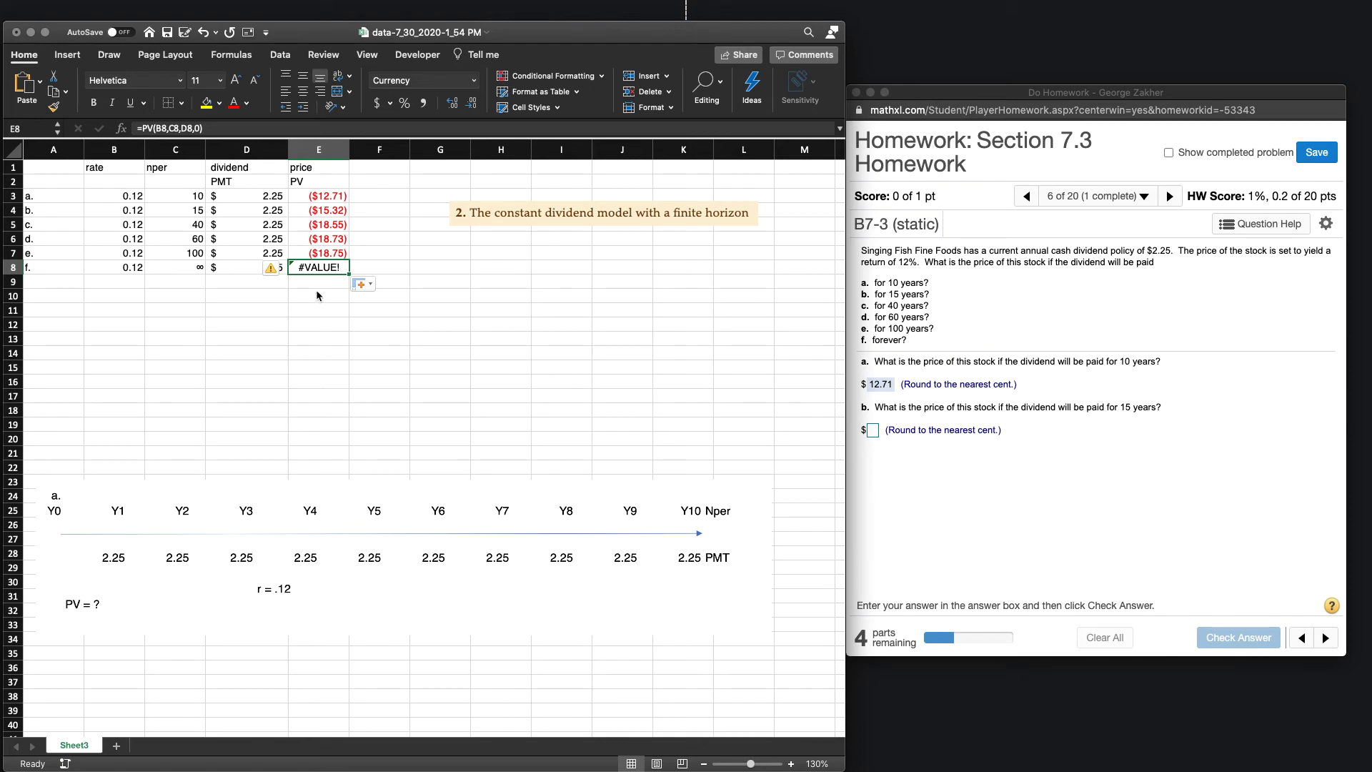
pyautogui.press('Delete')
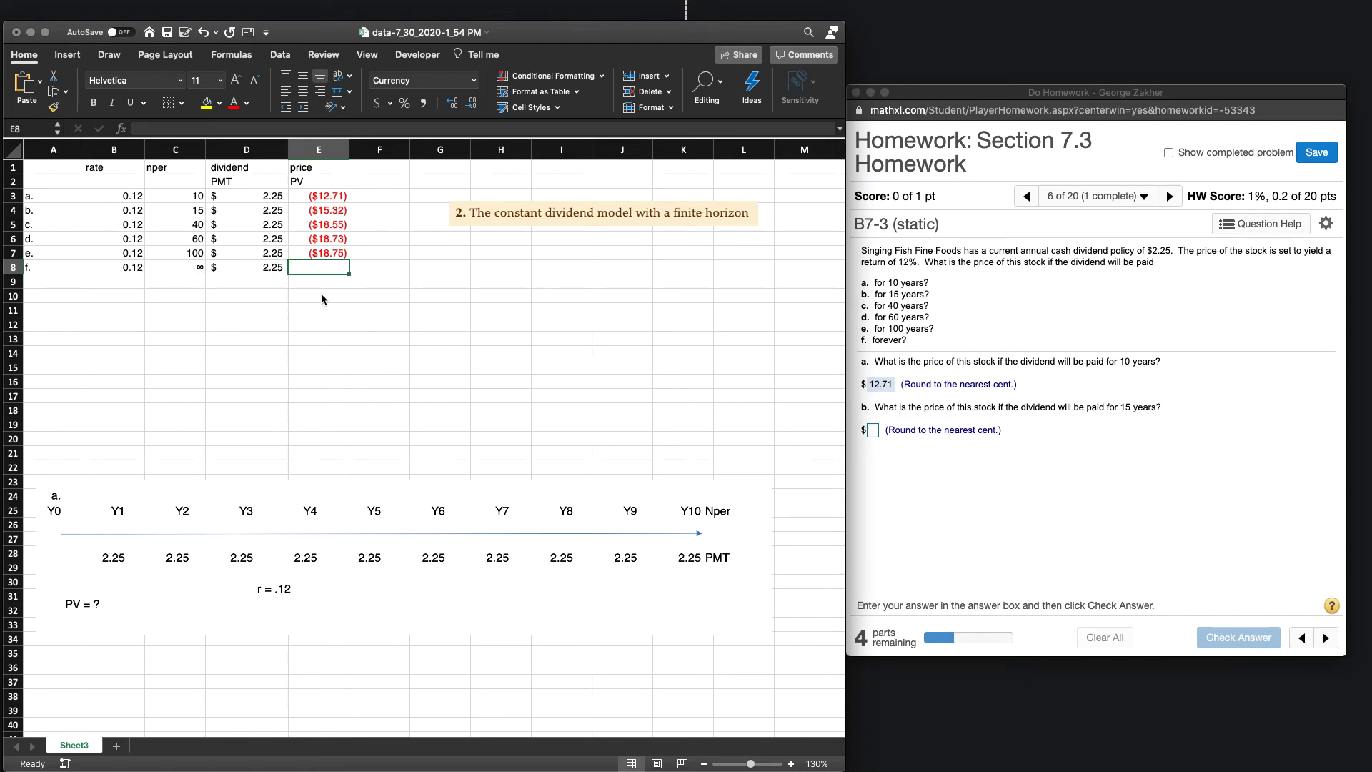
pyautogui.click(321, 299)
pyautogui.click(313, 266)
pyautogui.click(603, 212)
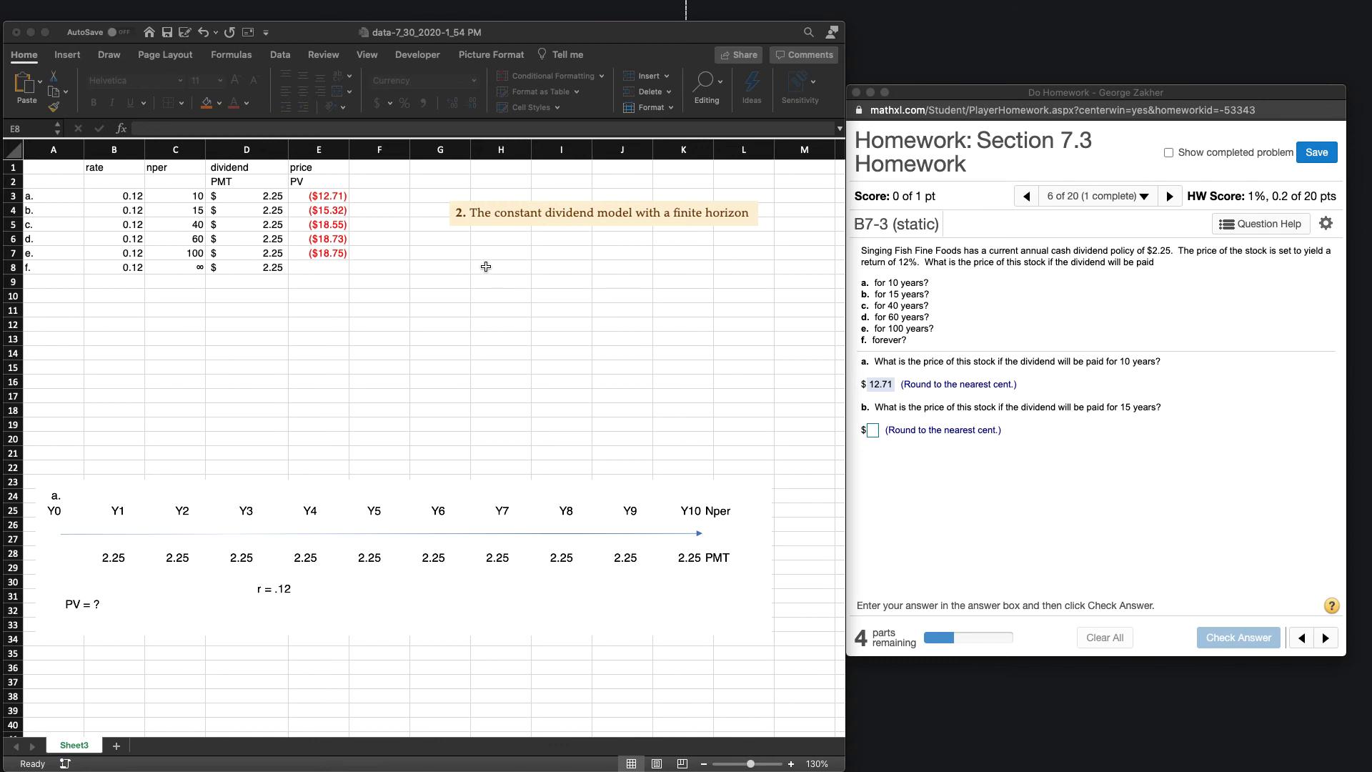
# Paste the infinite-horizon model heading beside the table, then paste the price = dividend / r picture.
pyautogui.click(460, 269)
pyautogui.click(475, 269)
pyautogui.press('super+v')
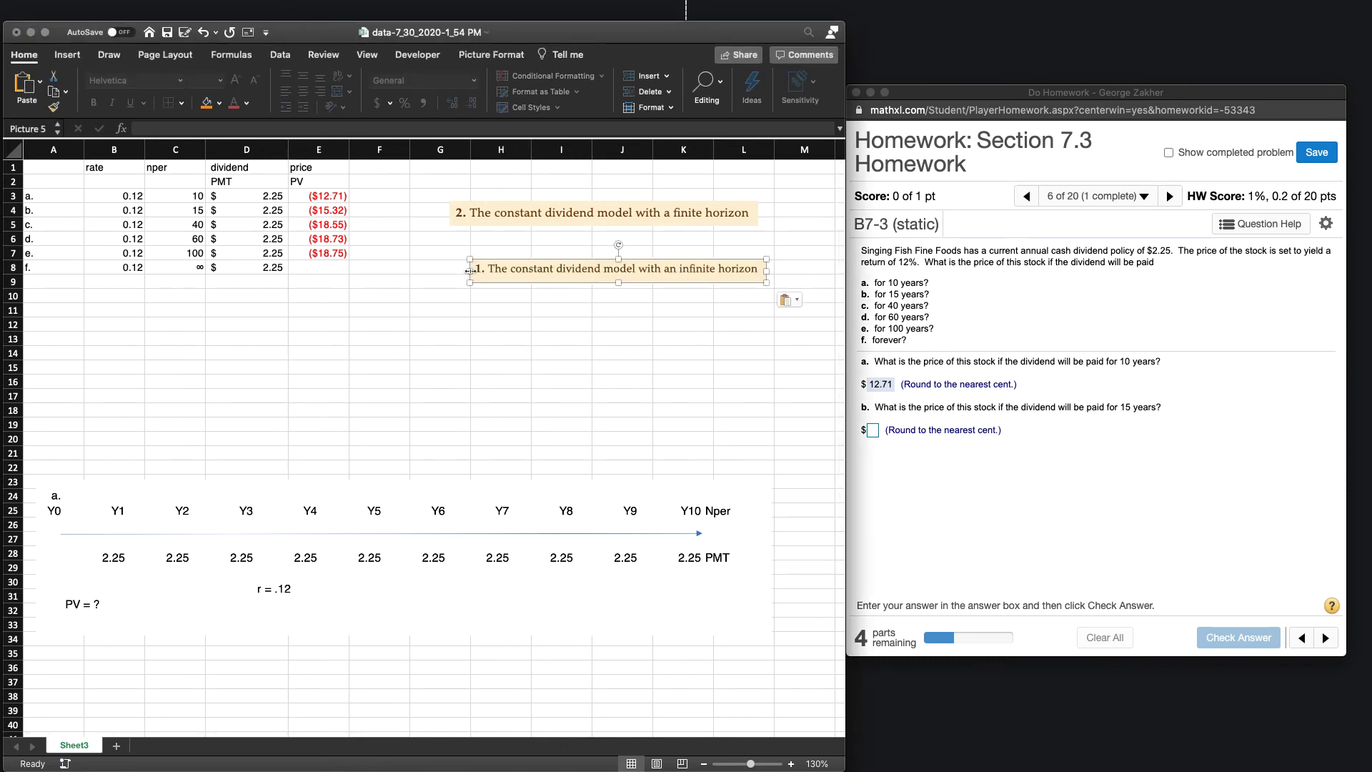
pyautogui.moveTo(564, 275)
pyautogui.mouseDown()
pyautogui.moveTo(537, 267)
pyautogui.moveTo(548, 267)
pyautogui.mouseUp()
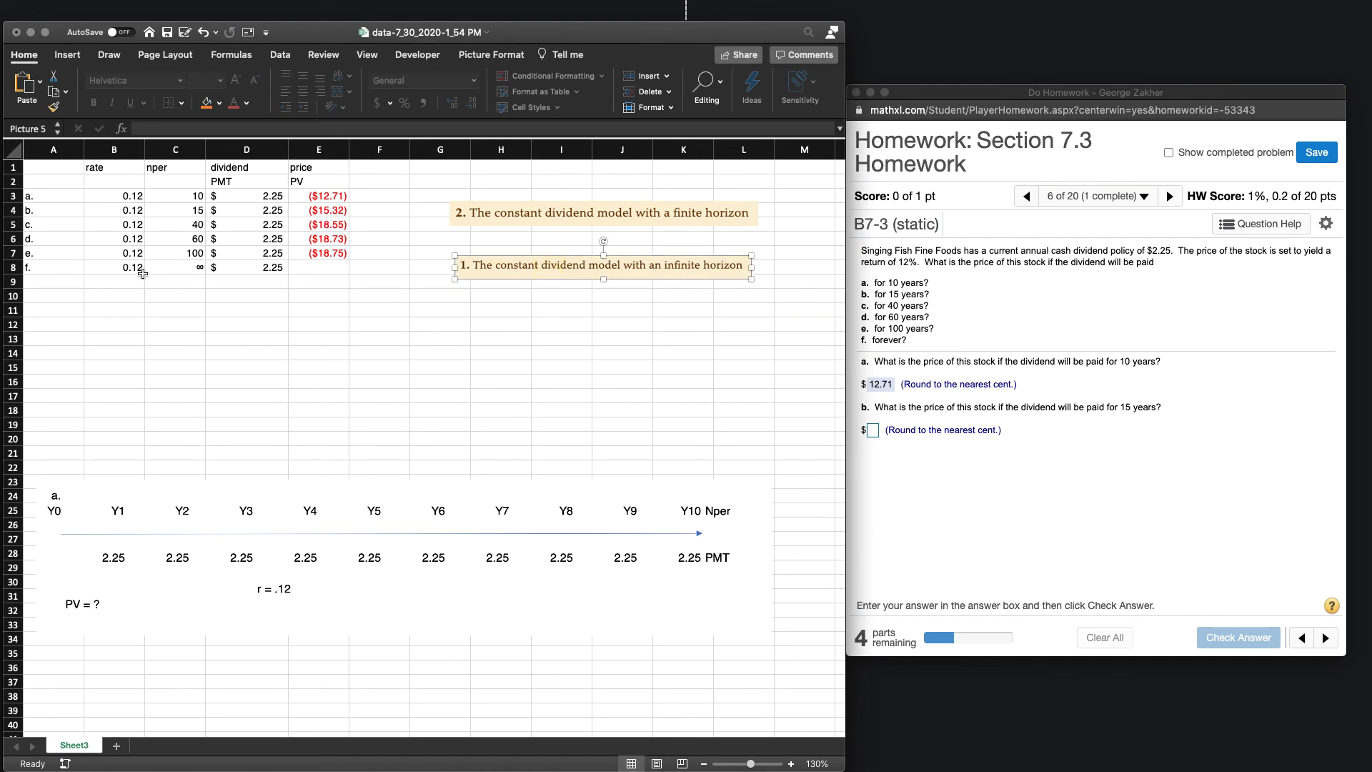
pyautogui.click(320, 268)
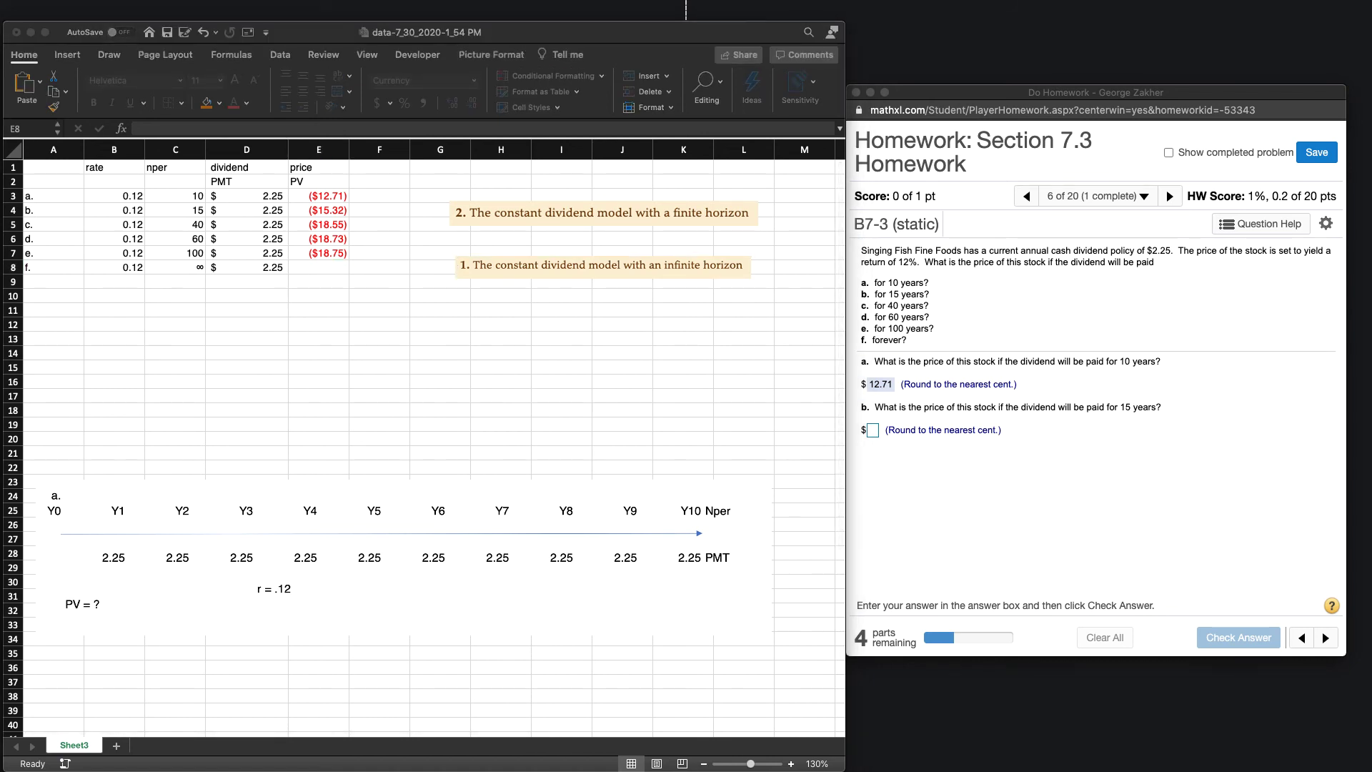
pyautogui.click(523, 295)
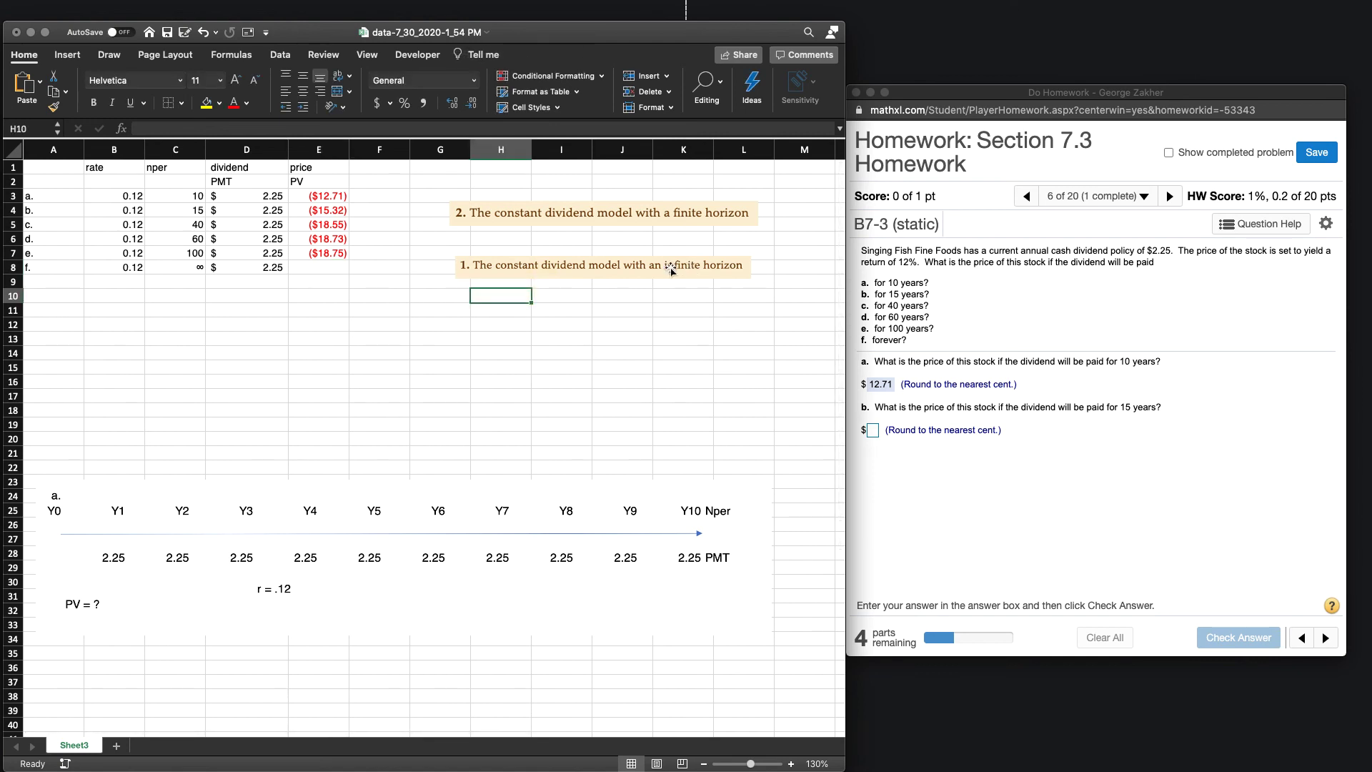
pyautogui.moveTo(670, 268); pyautogui.dragTo(621, 265)
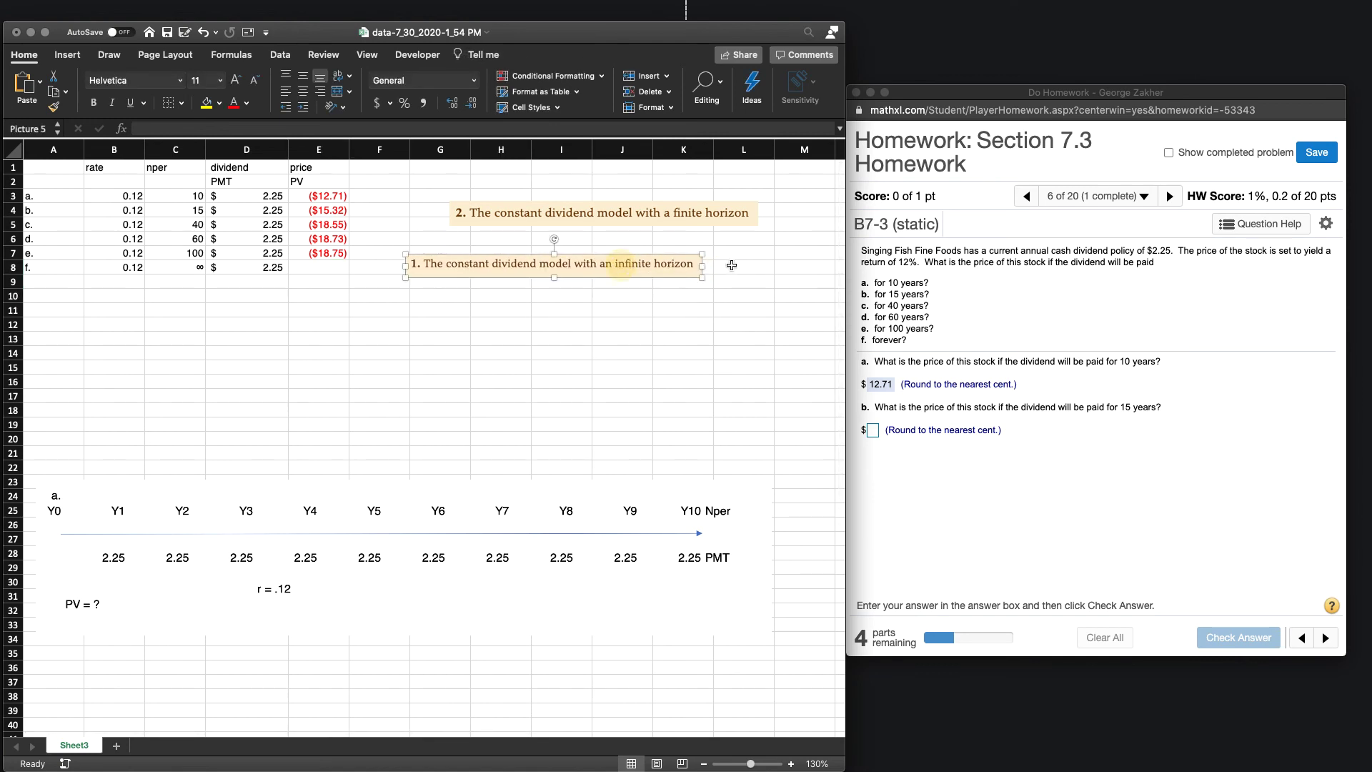
pyautogui.click(768, 271)
pyautogui.press('super+v')
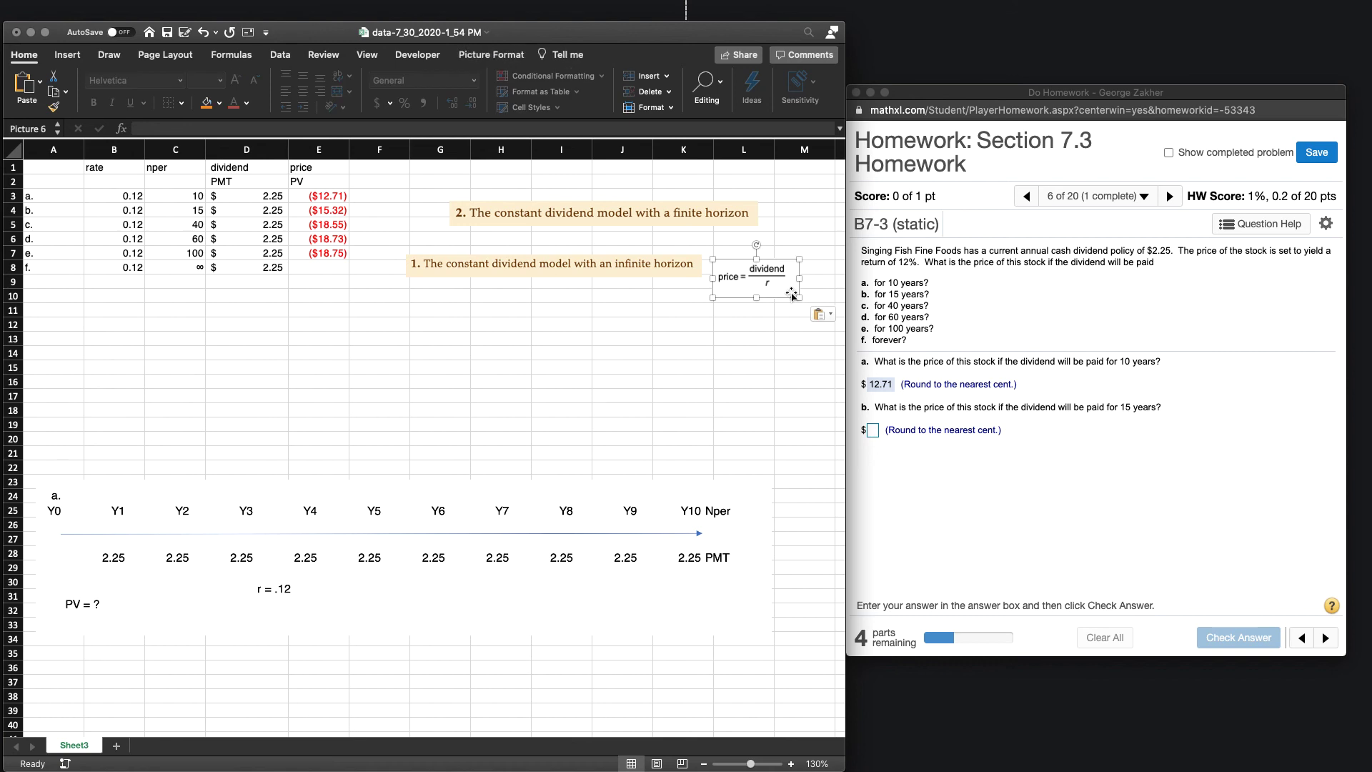
# Enter =D8/B8 in E8 to price the forever row at $18.75.
pyautogui.click(321, 268)
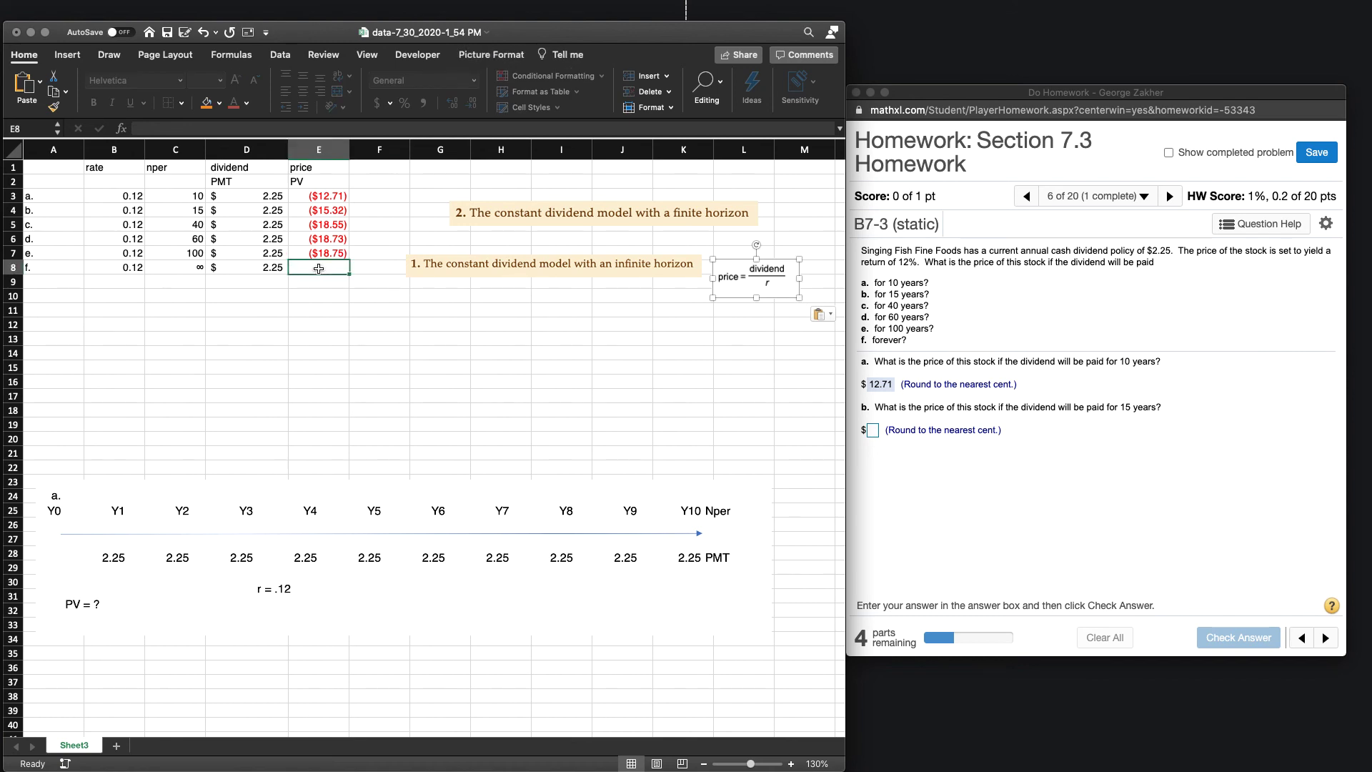
pyautogui.write('=')
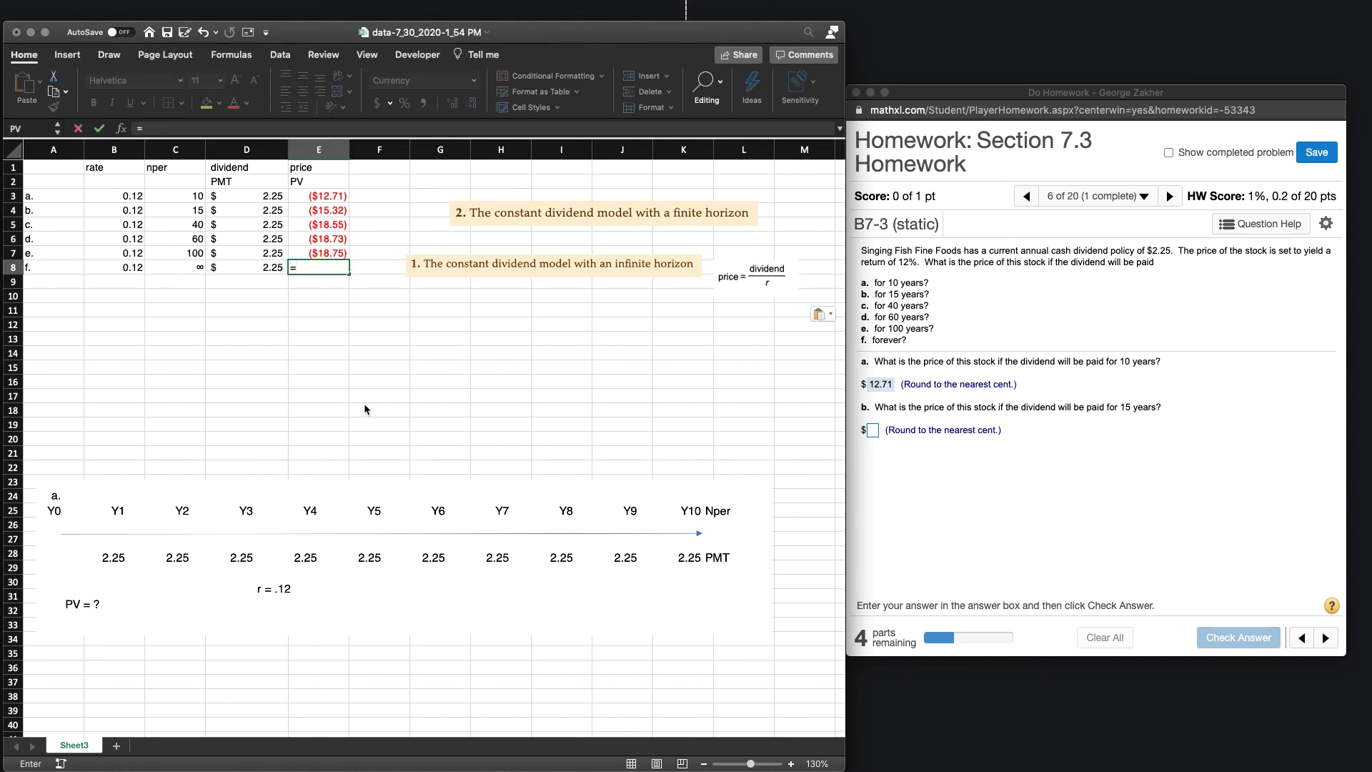
pyautogui.click(247, 272)
pyautogui.write('/')
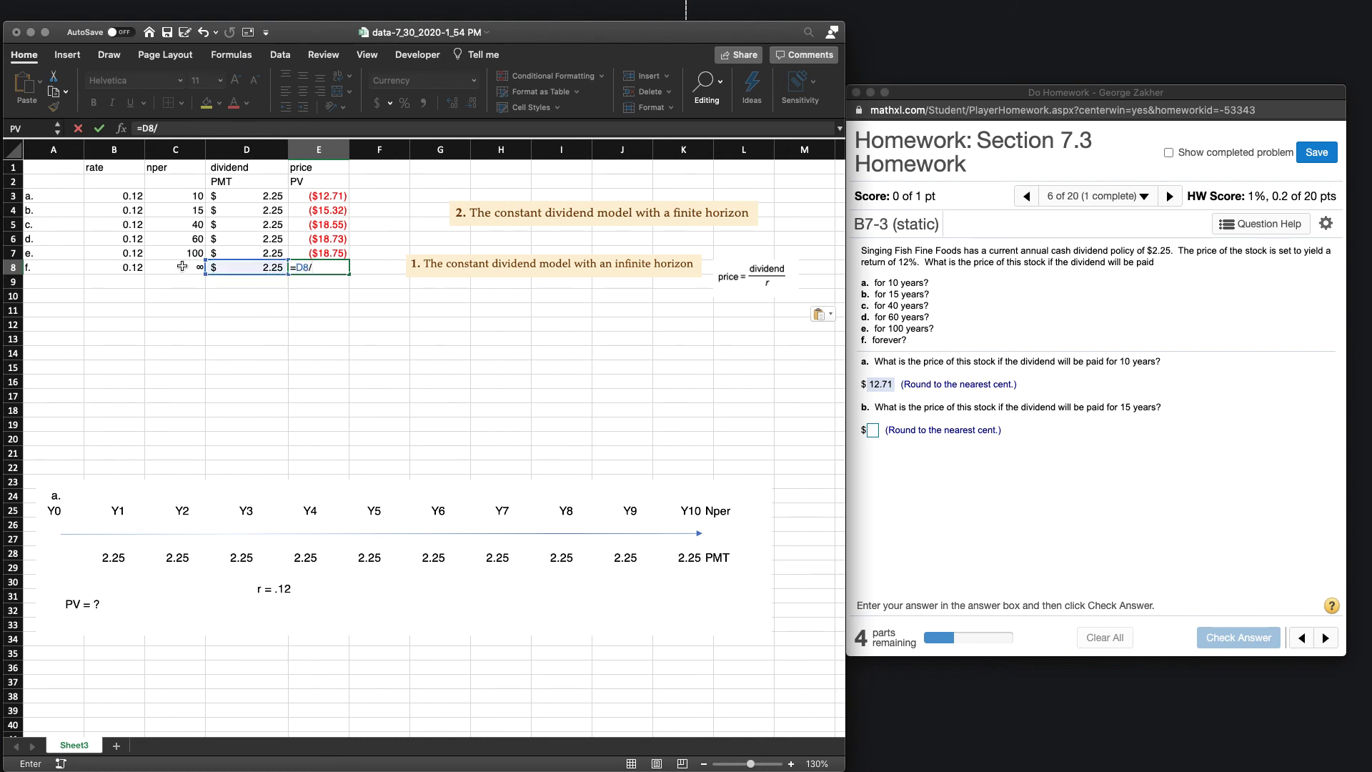
pyautogui.click(130, 268)
pyautogui.press('Return')
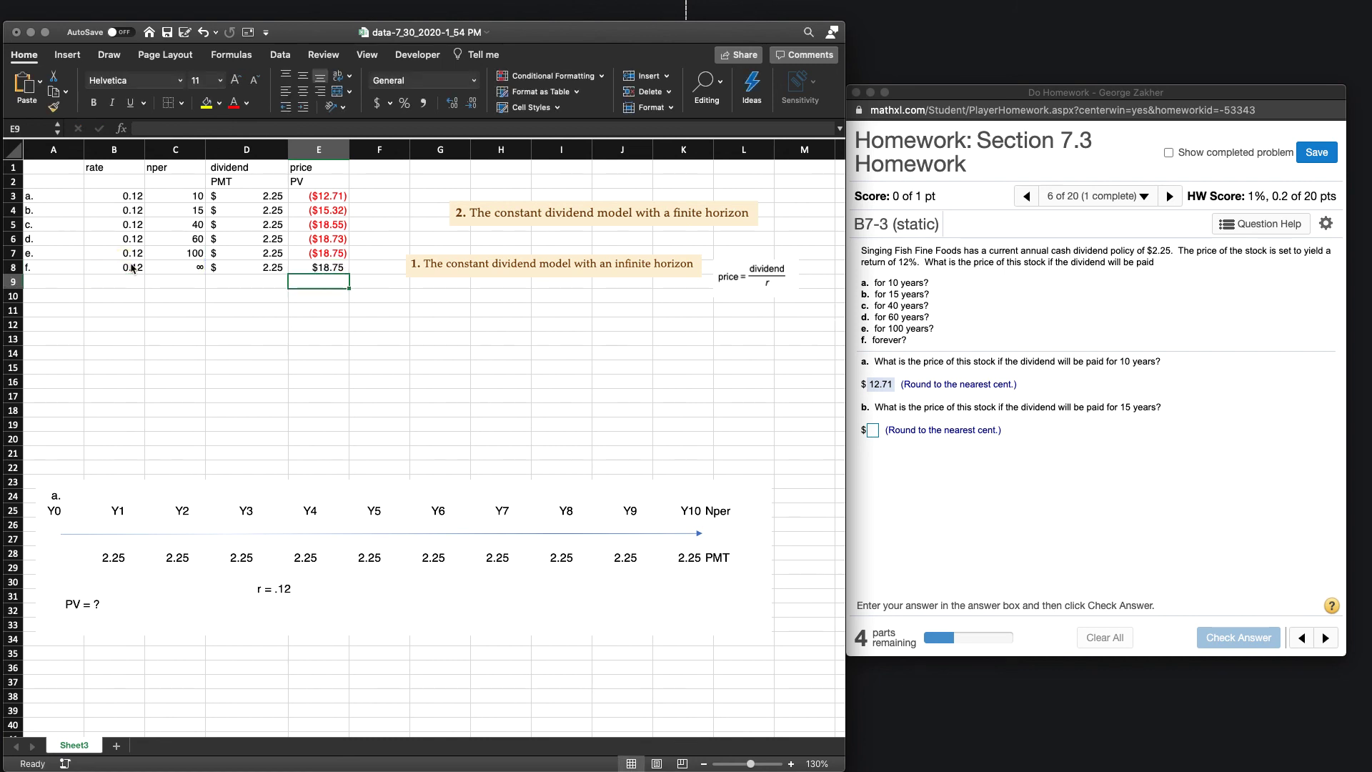
# Compare the forever row's price formula with the 100-year PV formula above it.
pyautogui.click(333, 298)
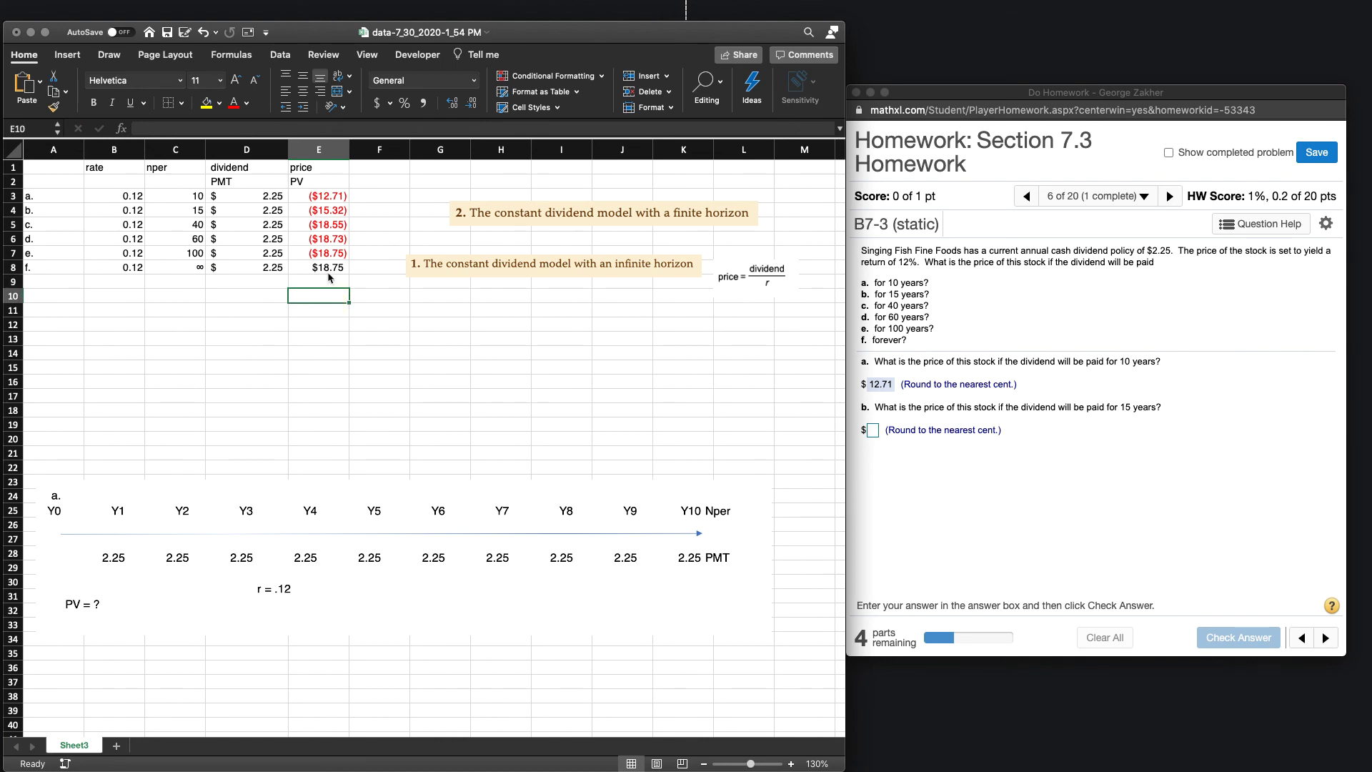
pyautogui.click(335, 270)
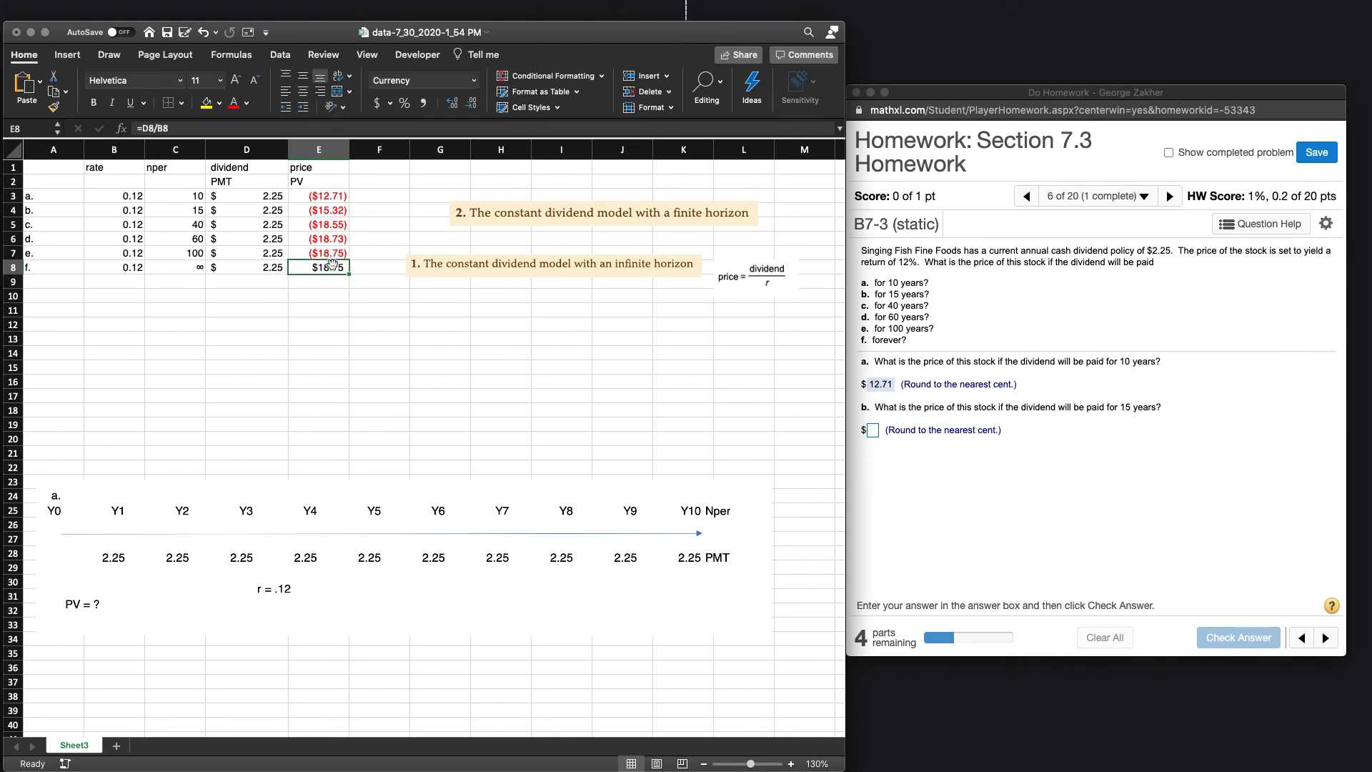
pyautogui.click(332, 253)
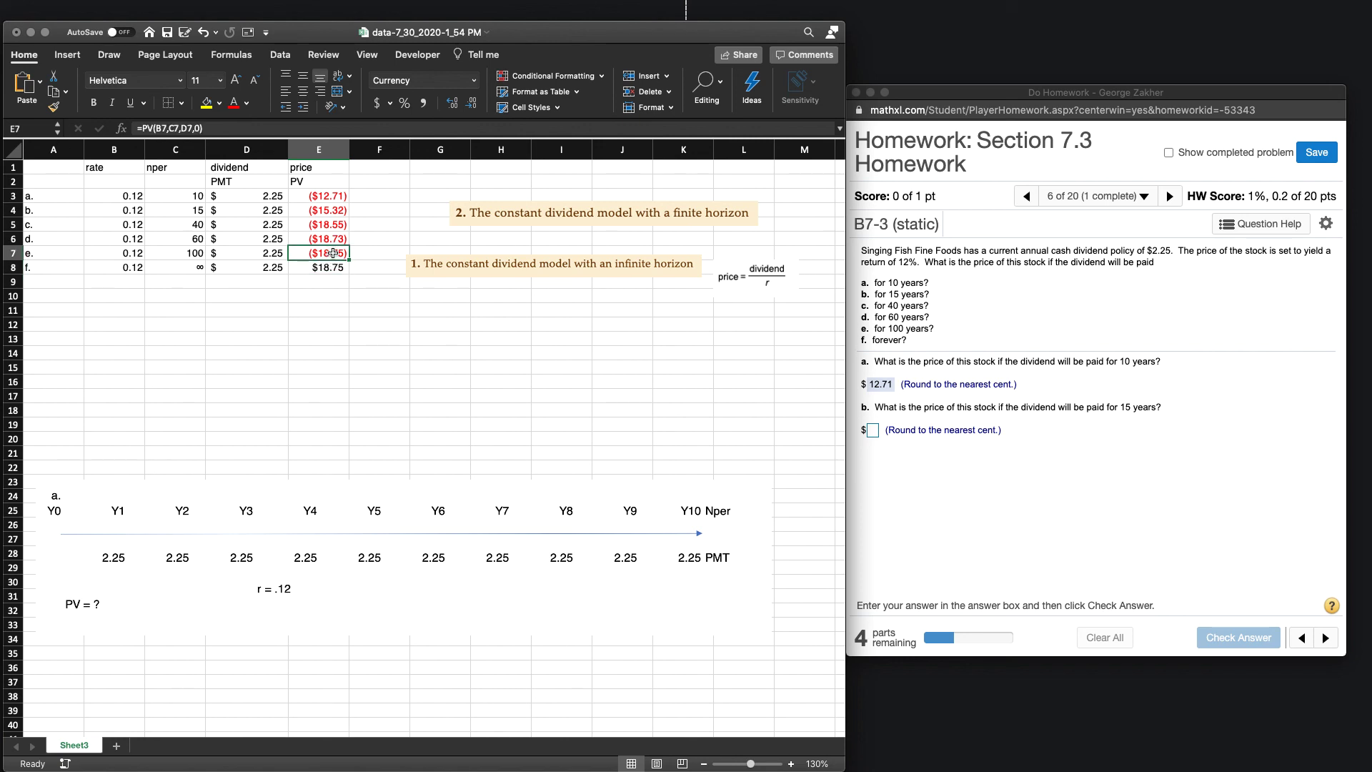
pyautogui.click(327, 266)
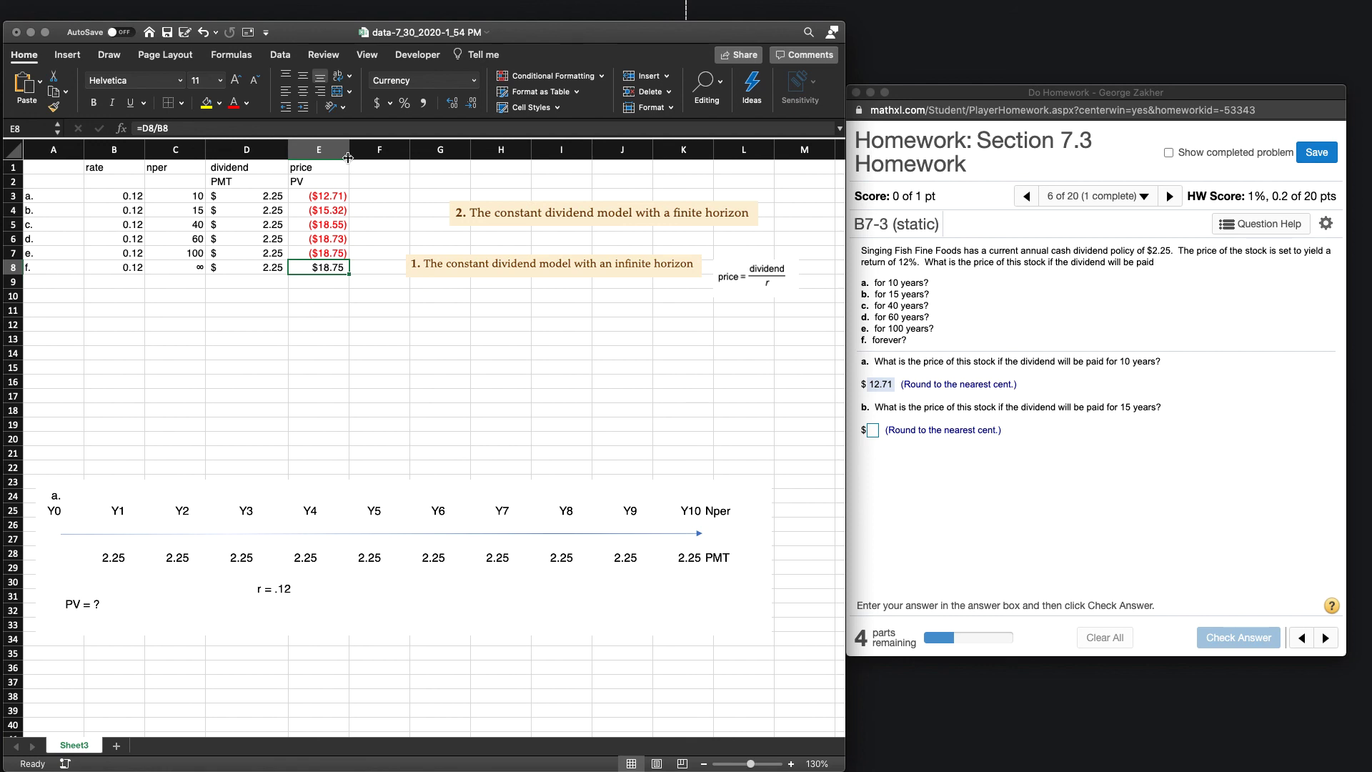
# Switch column E to General number format, showing unrounded prices like -12.713002 and 18.75.
pyautogui.click(329, 150)
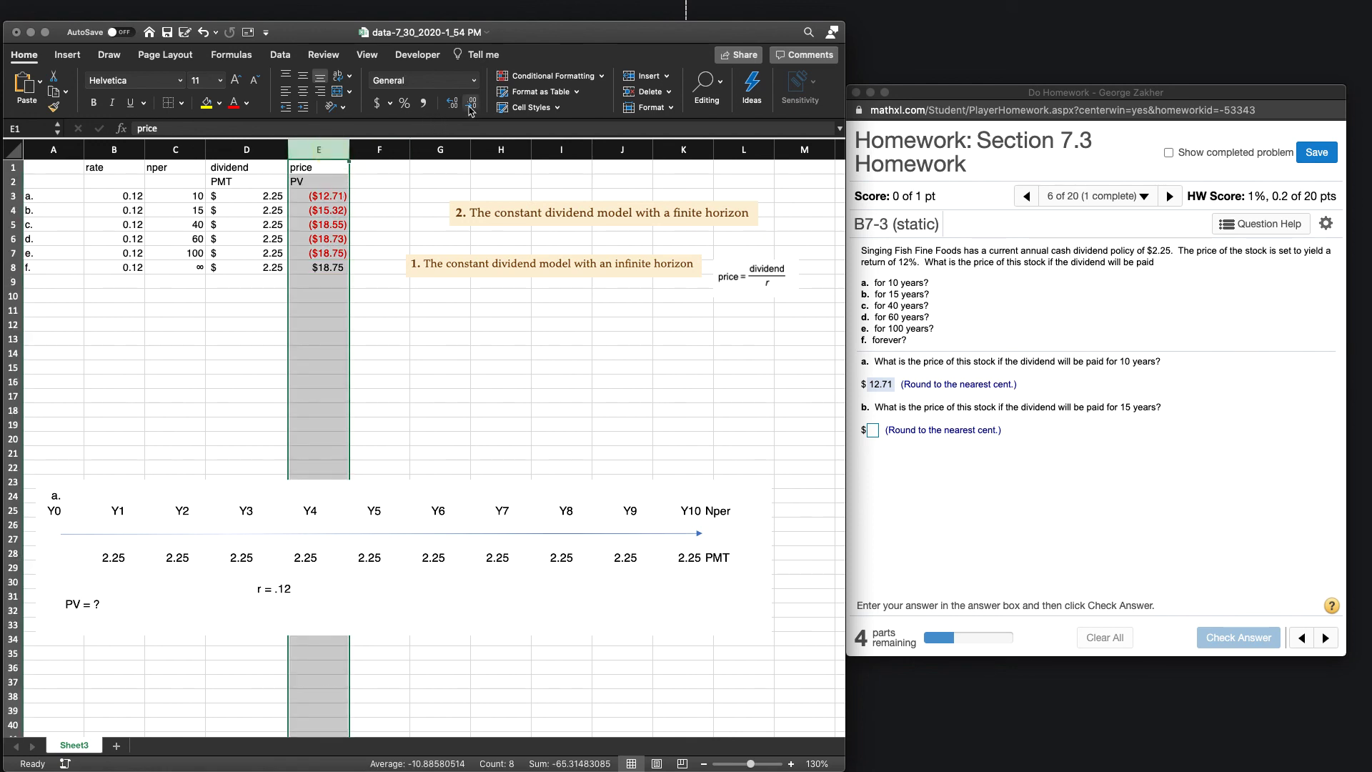
pyautogui.click(473, 80)
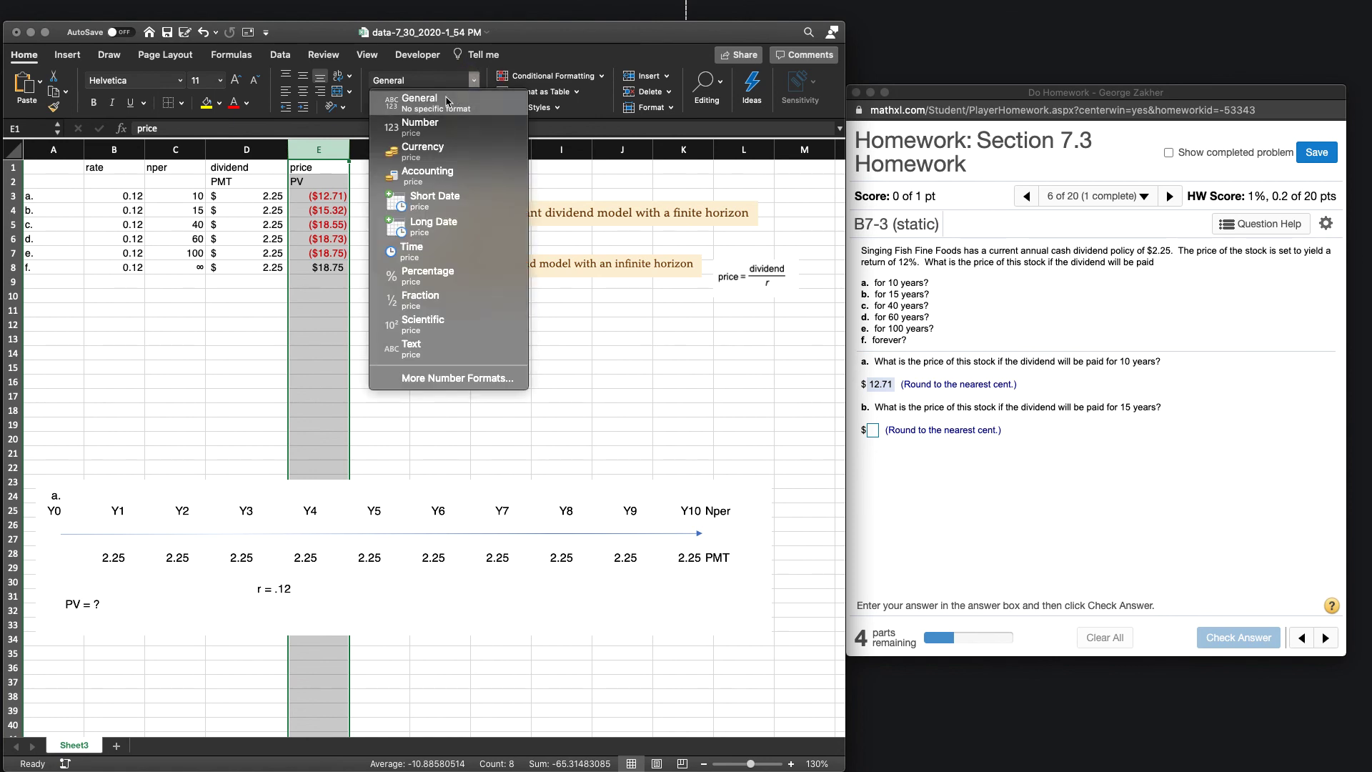
pyautogui.click(445, 100)
pyautogui.click(379, 223)
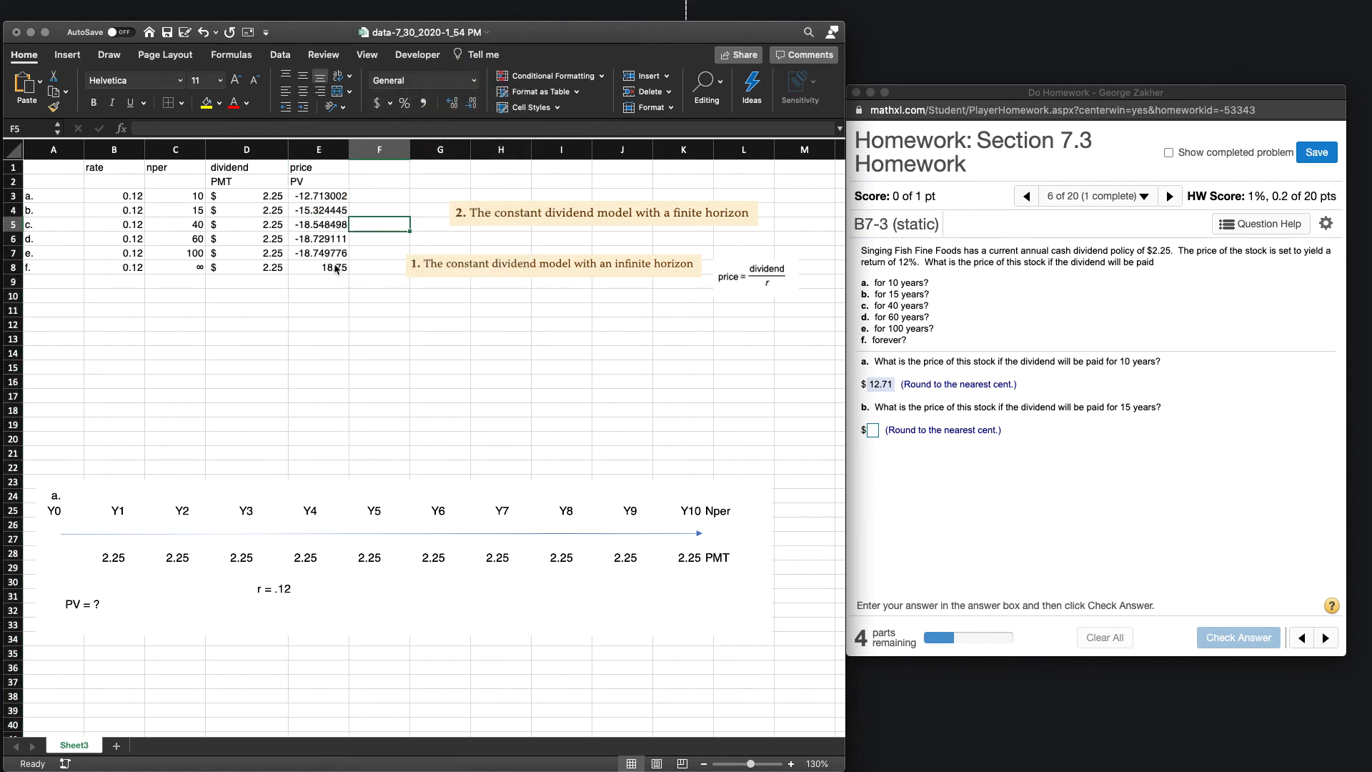